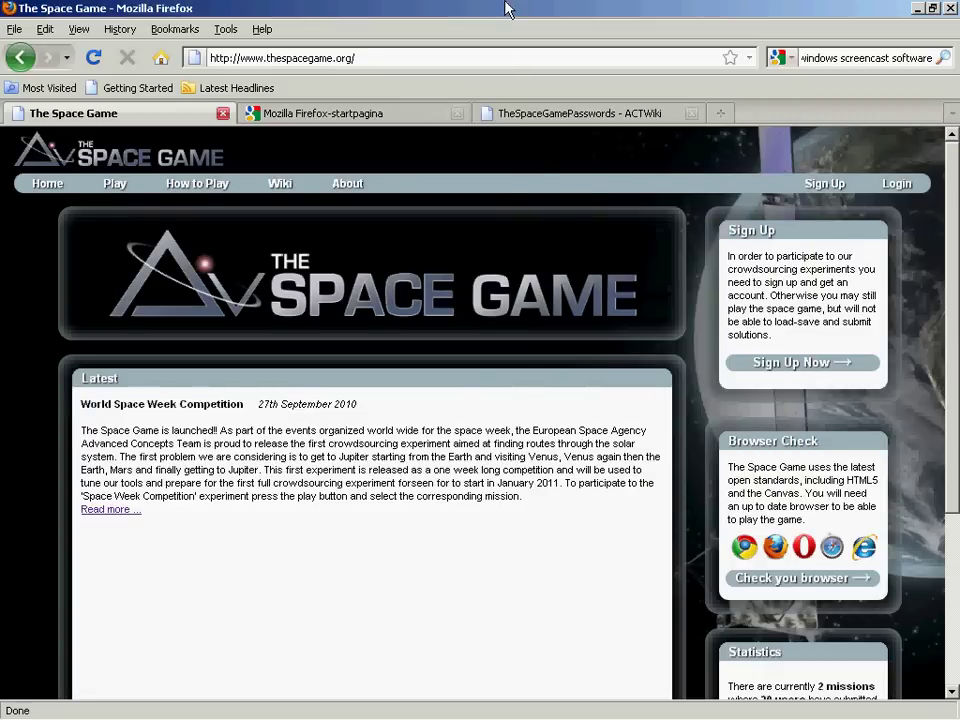
# Switch Firefox to full-screen view on The Space Game homepage.
pyautogui.press('F11')
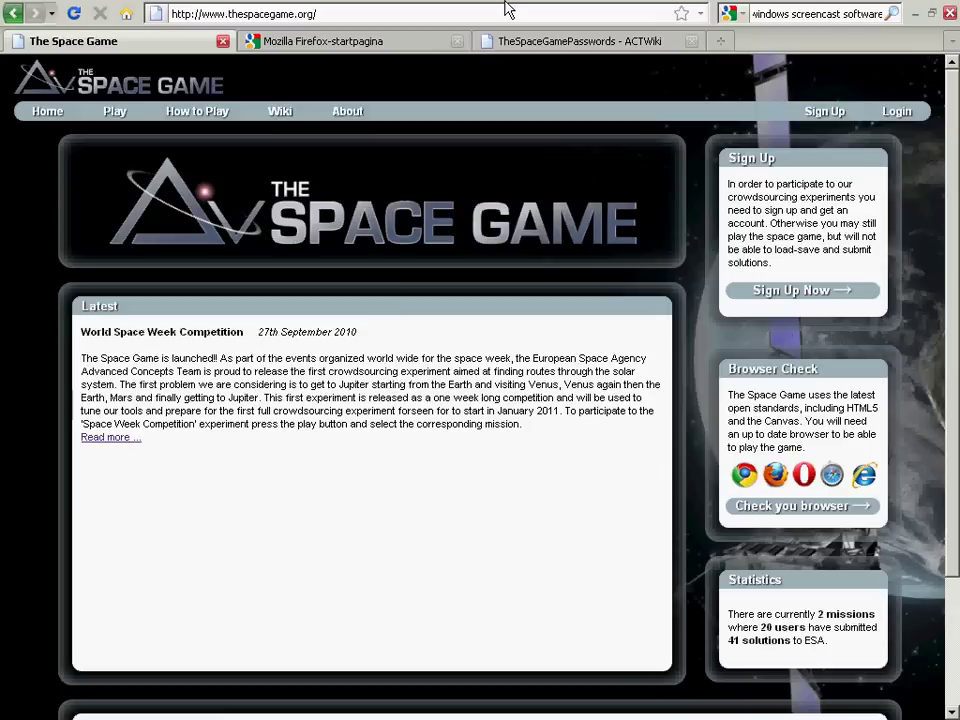
pyautogui.press('F11')
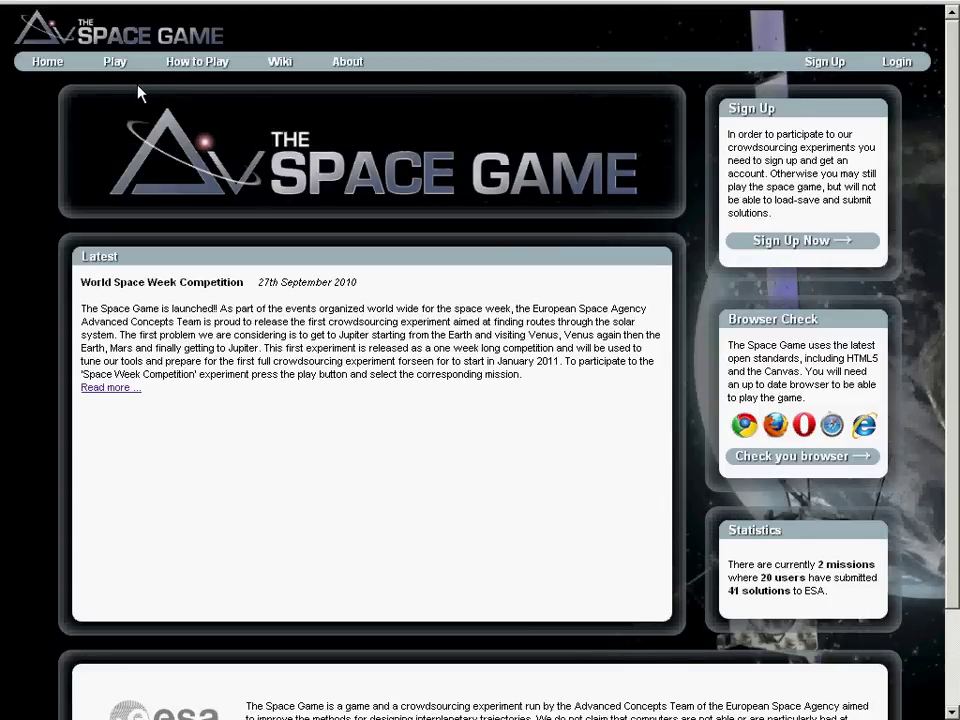
# Go from the sign-up form to the login page and log in with the account e-mail and password.
pyautogui.click(833, 62)
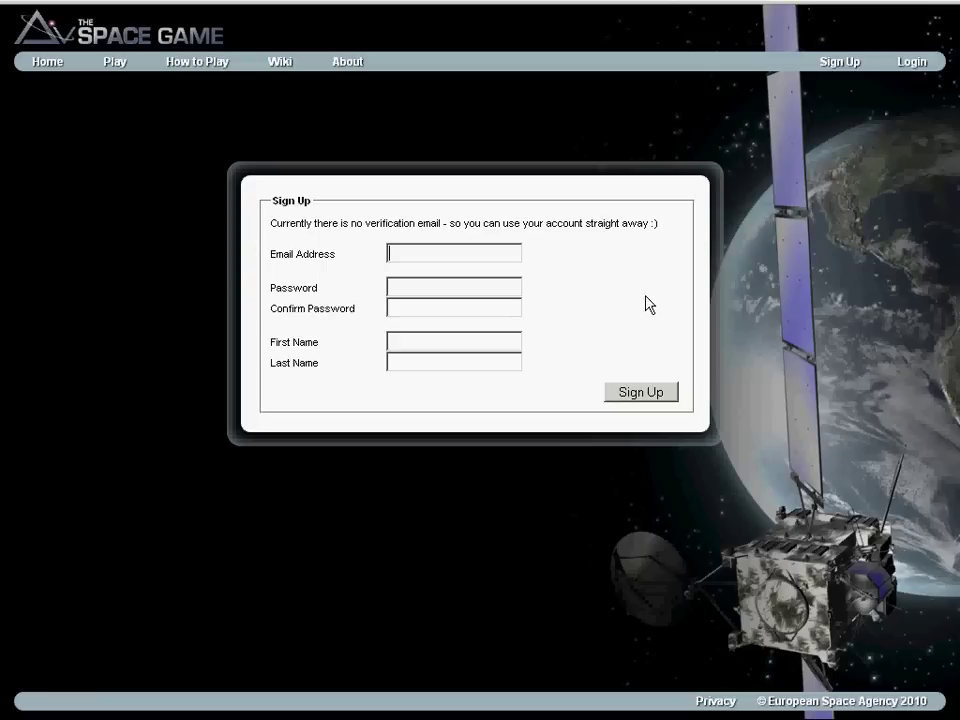
pyautogui.click(920, 68)
pyautogui.click(463, 232)
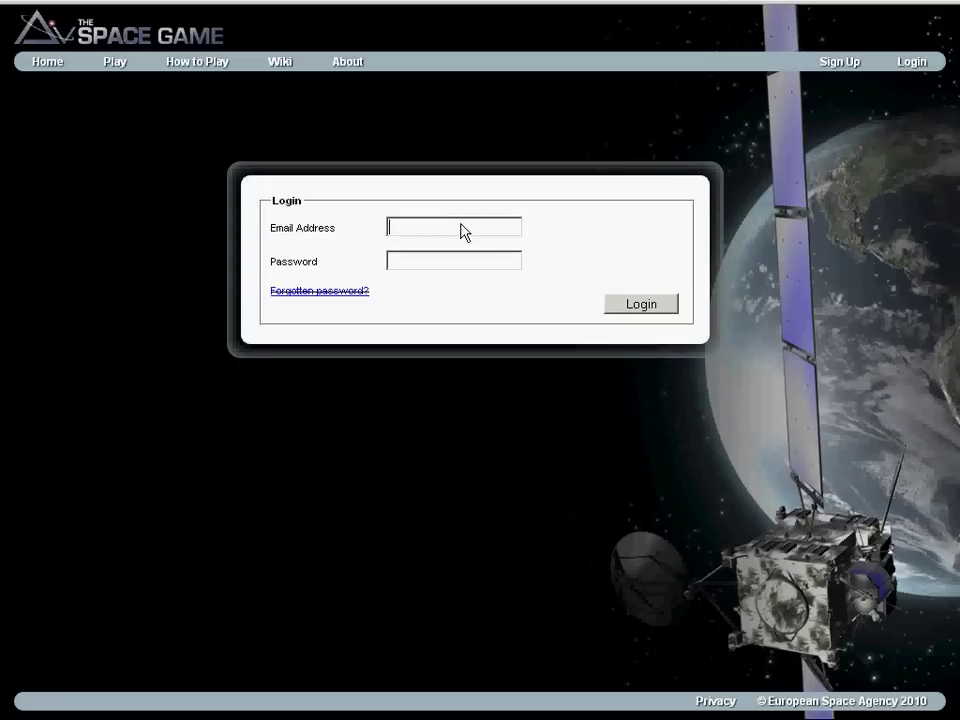
pyautogui.press('Tab')
pyautogui.write('•••••••')
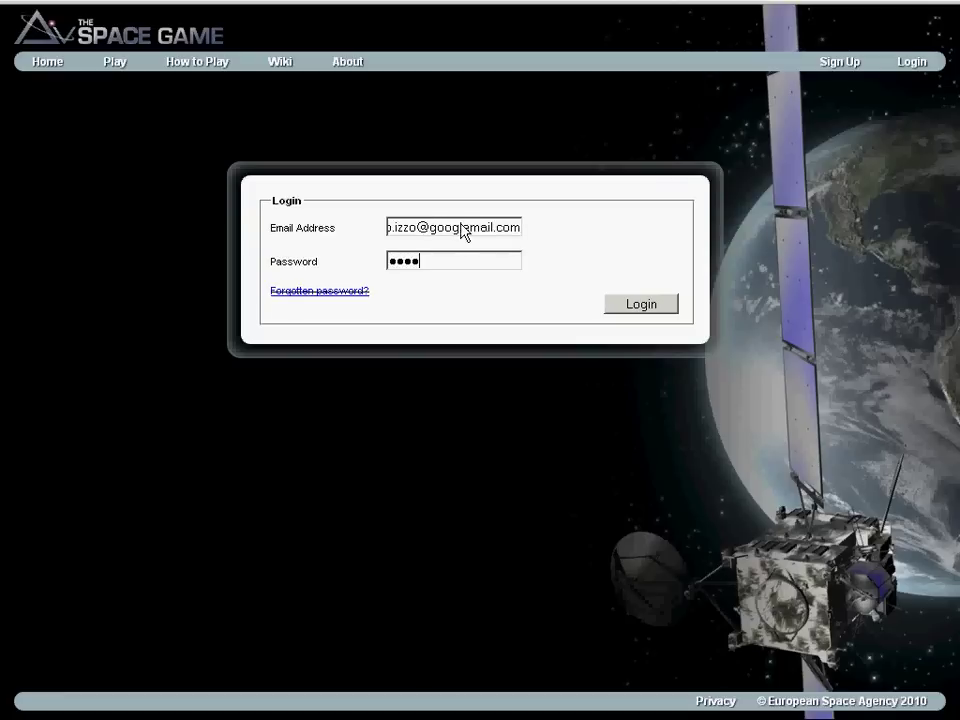
pyautogui.press('Return')
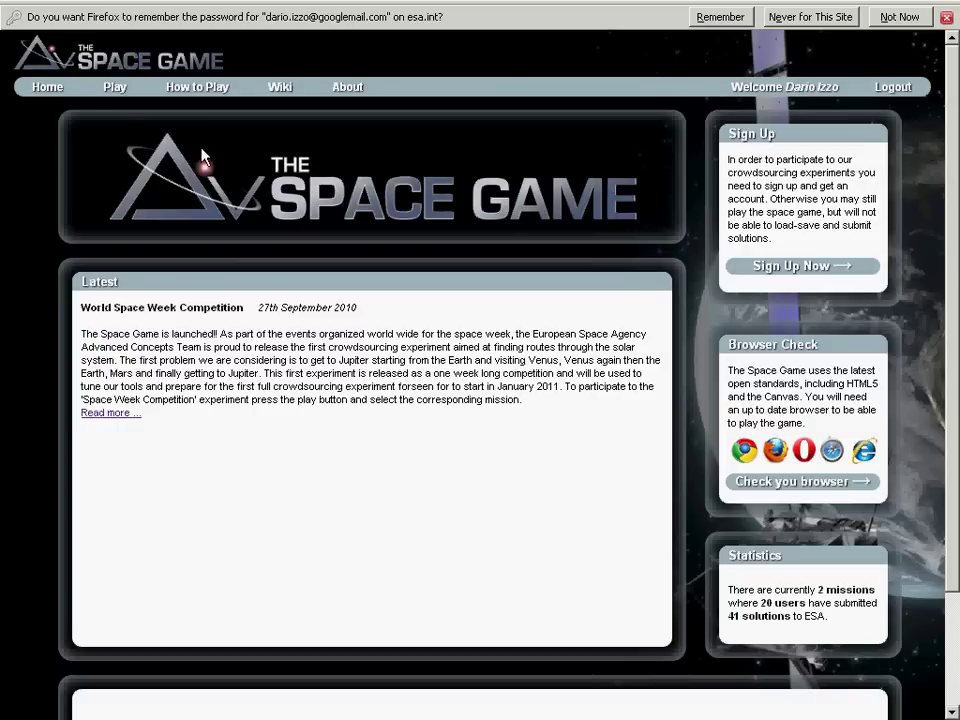
# Open Play and select the World Space Week Competition mission.
pyautogui.click(118, 87)
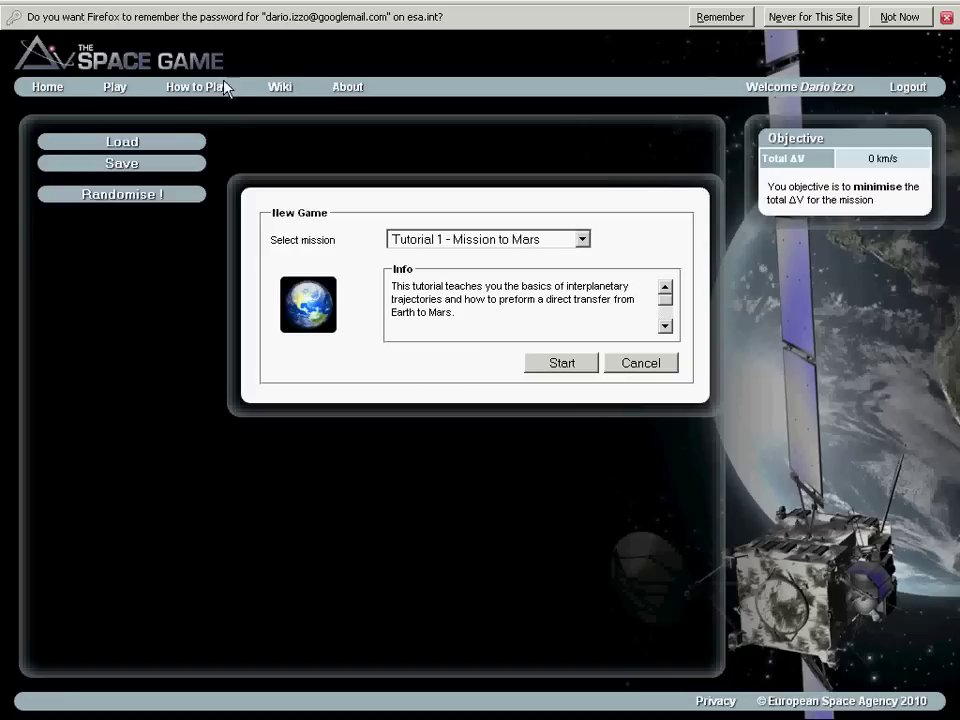
pyautogui.click(582, 242)
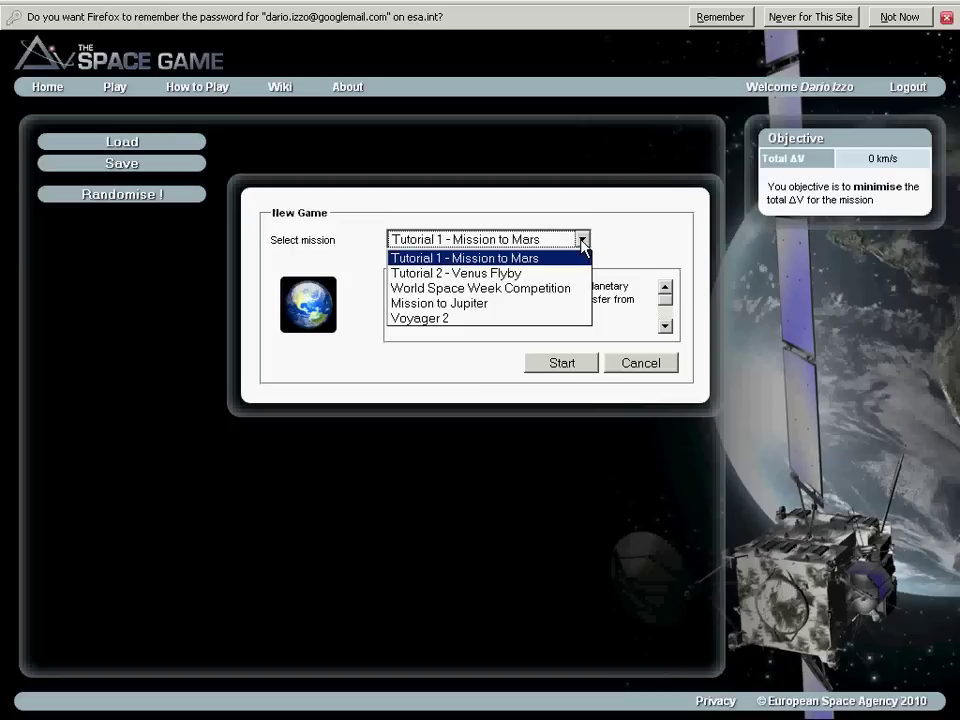
pyautogui.click(562, 289)
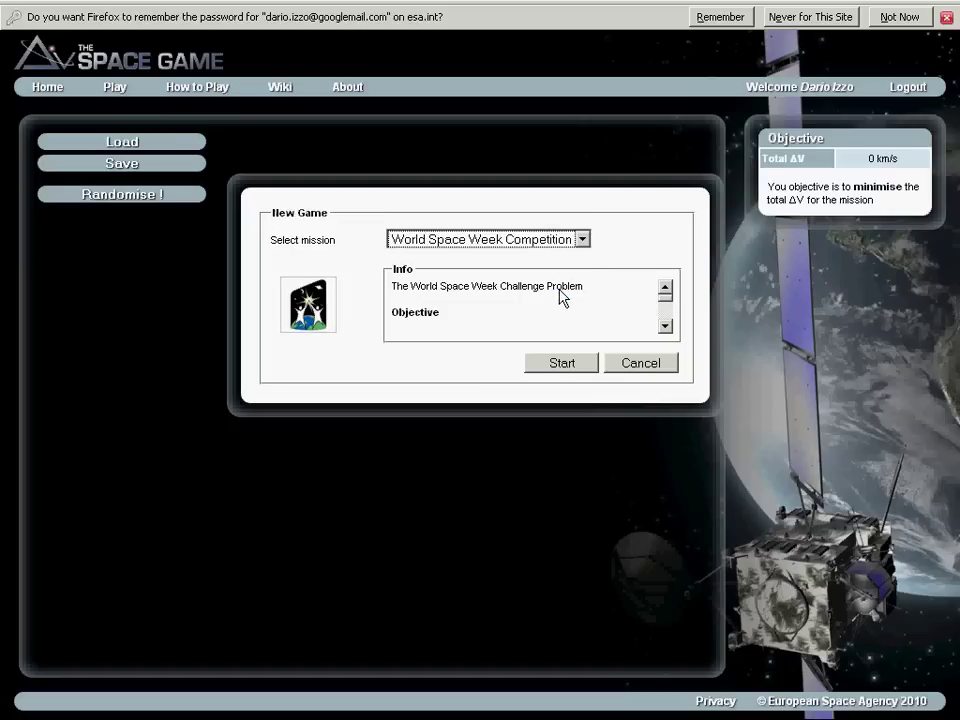
# Read through the mission description and flyby sequence, then start the mission.
pyautogui.moveTo(392, 288); pyautogui.dragTo(591, 300)
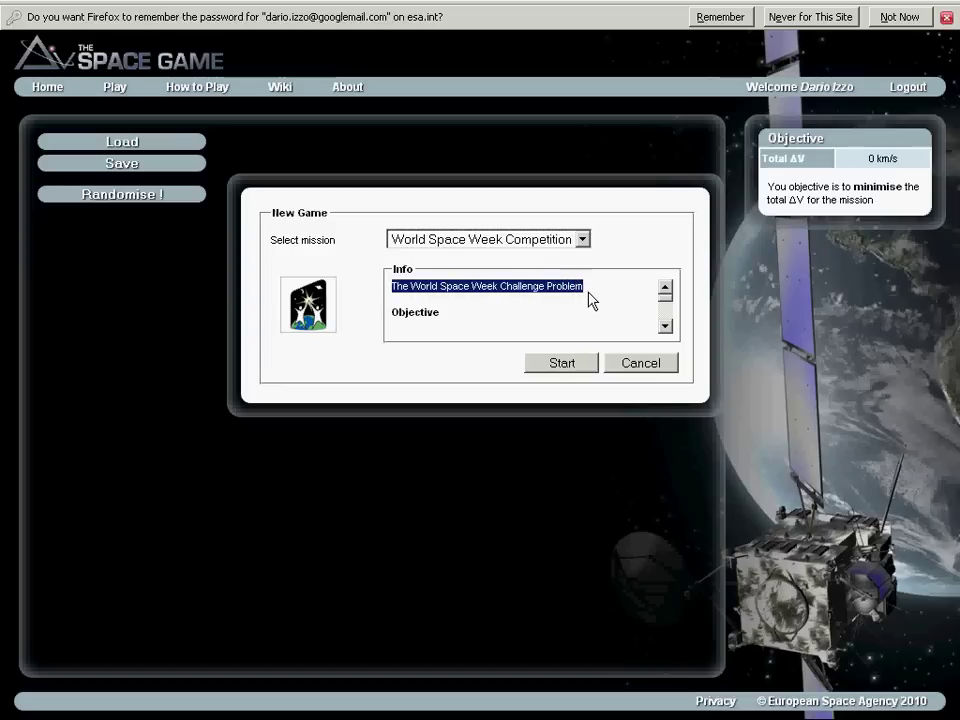
pyautogui.click(667, 330)
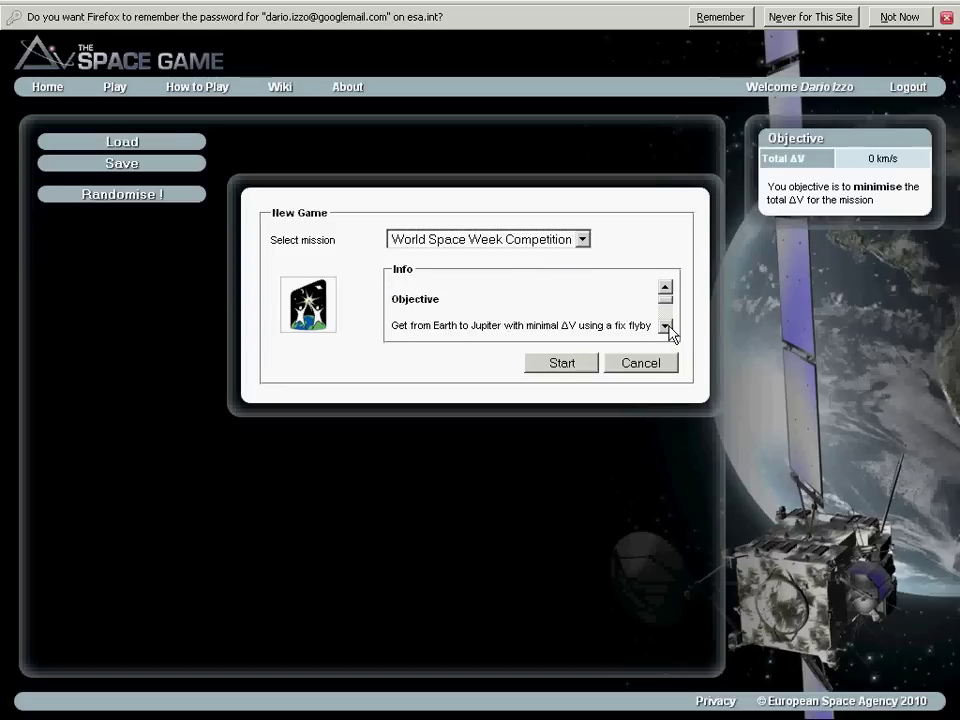
pyautogui.click(665, 327)
pyautogui.click(665, 327)
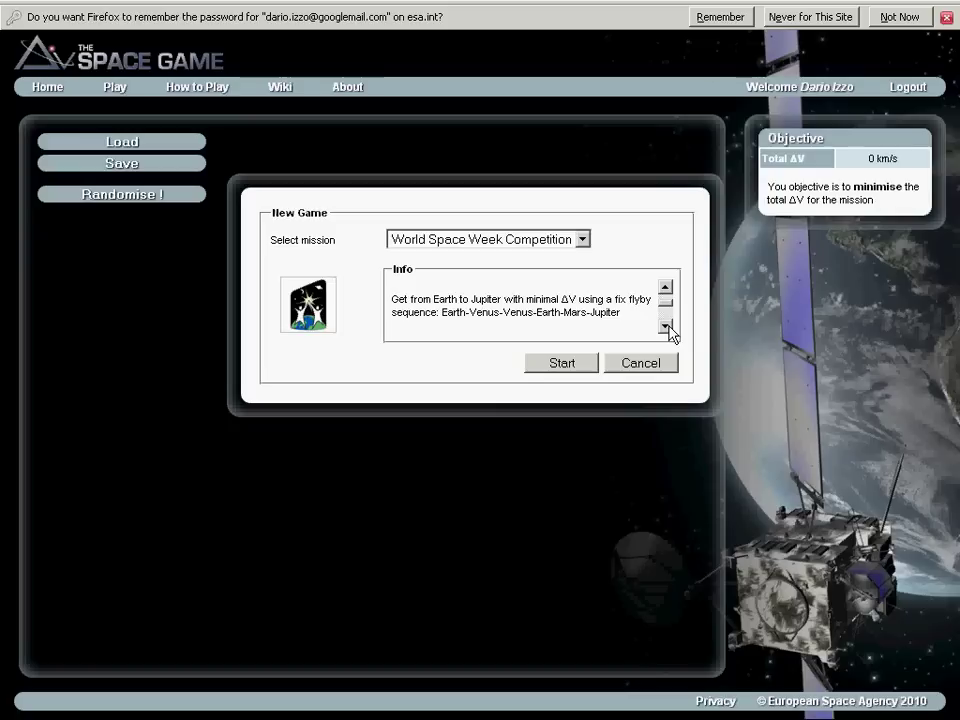
pyautogui.click(666, 327)
pyautogui.click(666, 327)
pyautogui.click(666, 327)
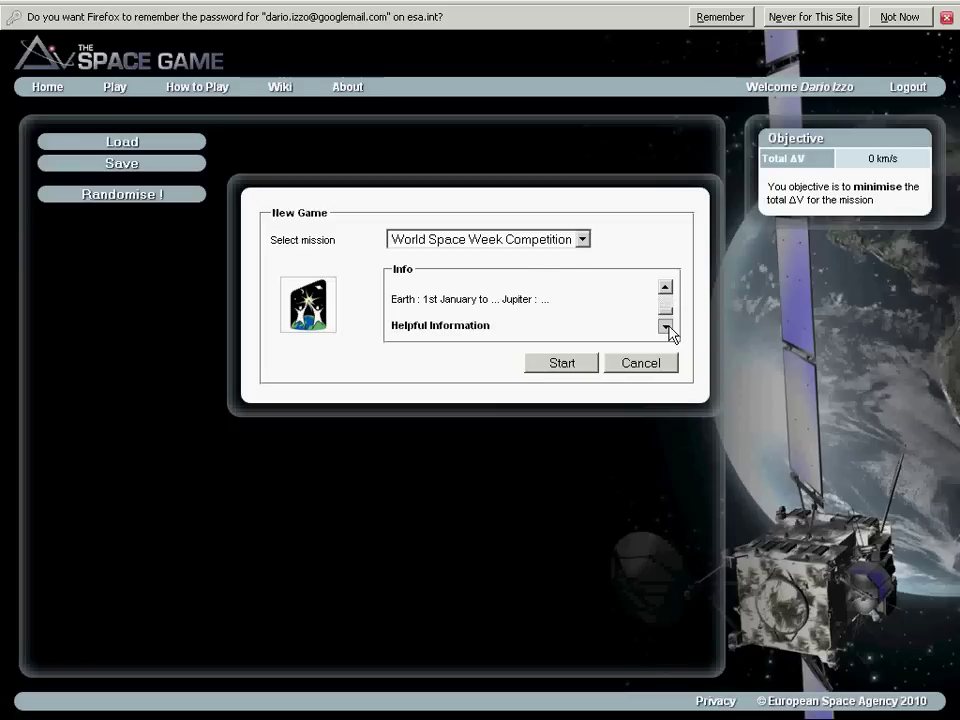
pyautogui.click(666, 327)
pyautogui.click(570, 368)
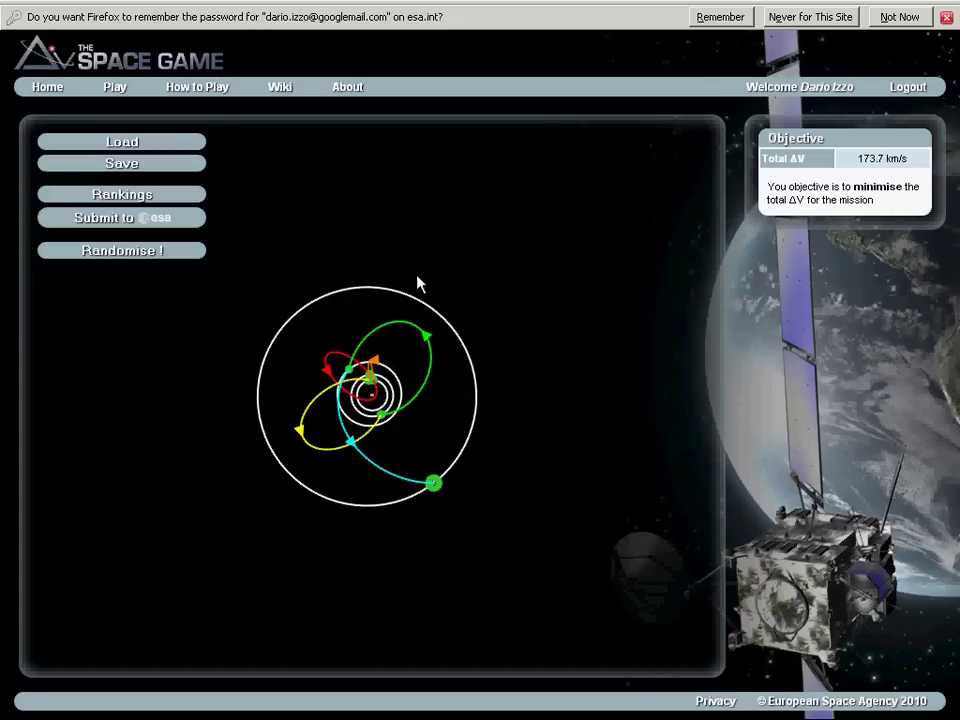
# Pan and zoom the orbit map to centre the 173.7 km/s trajectory.
pyautogui.moveTo(416, 279); pyautogui.dragTo(568, 197)
pyautogui.moveTo(380, 312); pyautogui.dragTo(405, 285)
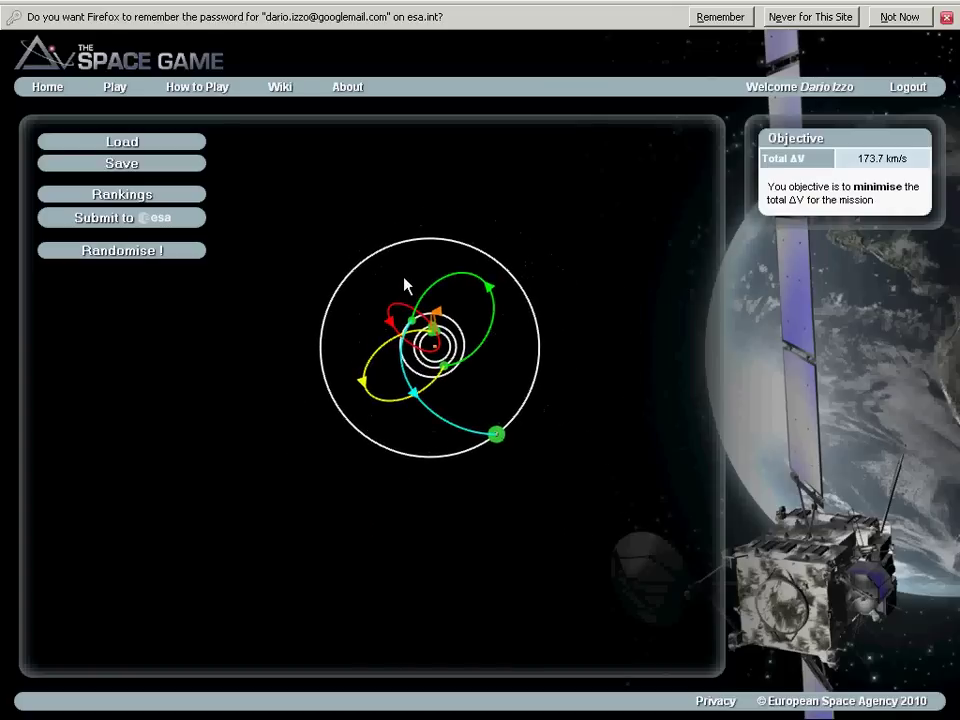
pyautogui.scroll(3, 405, 285)
pyautogui.scroll(-2, 405, 285)
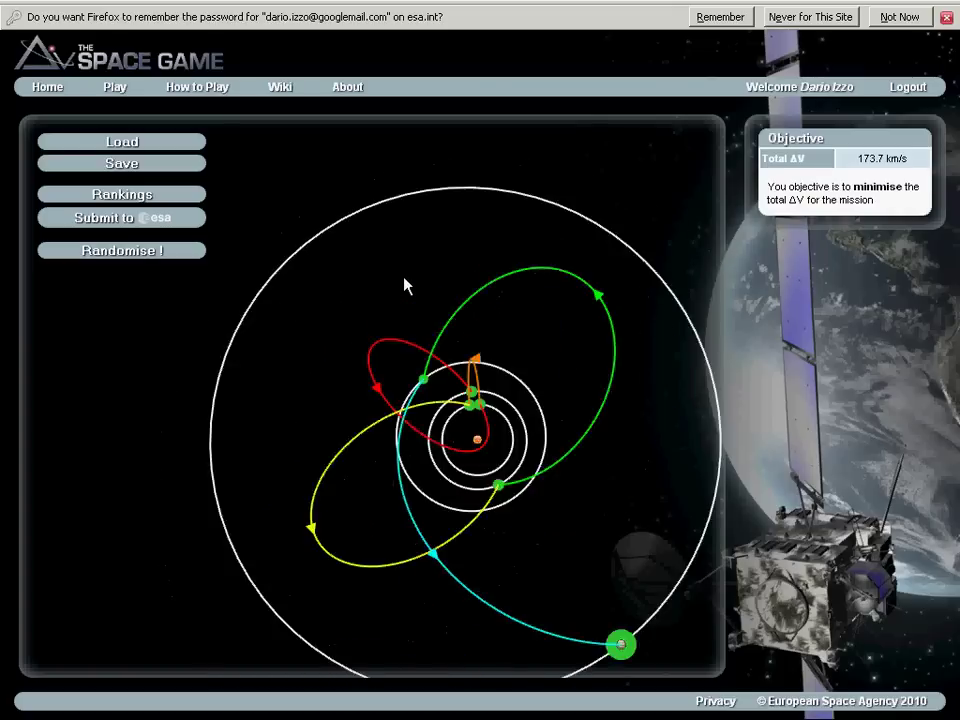
pyautogui.moveTo(405, 303); pyautogui.dragTo(369, 289)
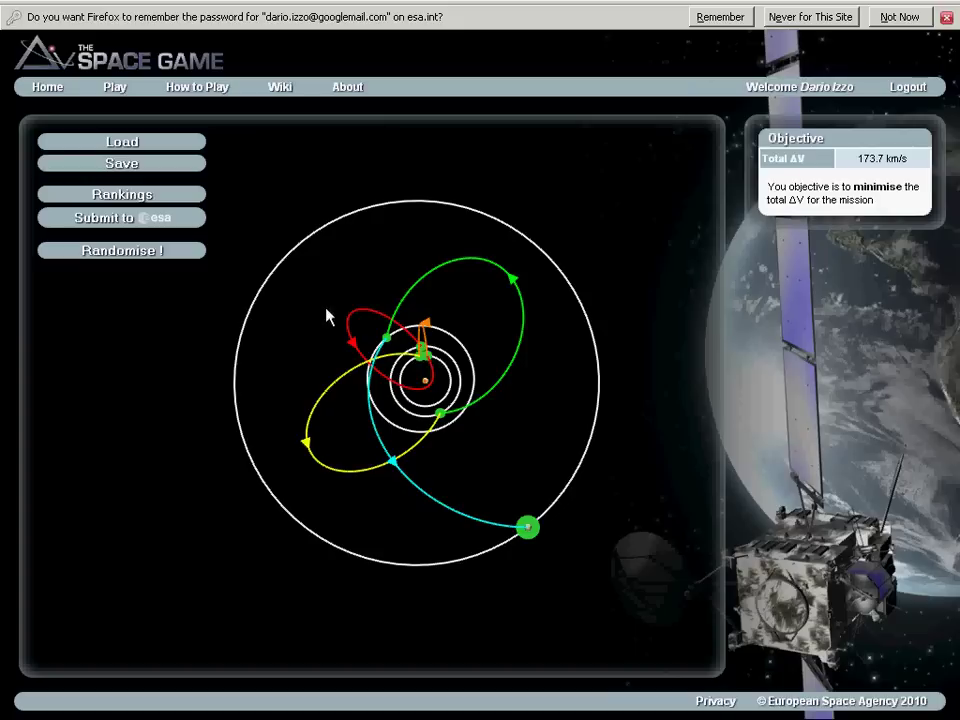
# Randomise the trajectory about twenty times until total ΔV drops to 123.3 km/s.
pyautogui.click(122, 251)
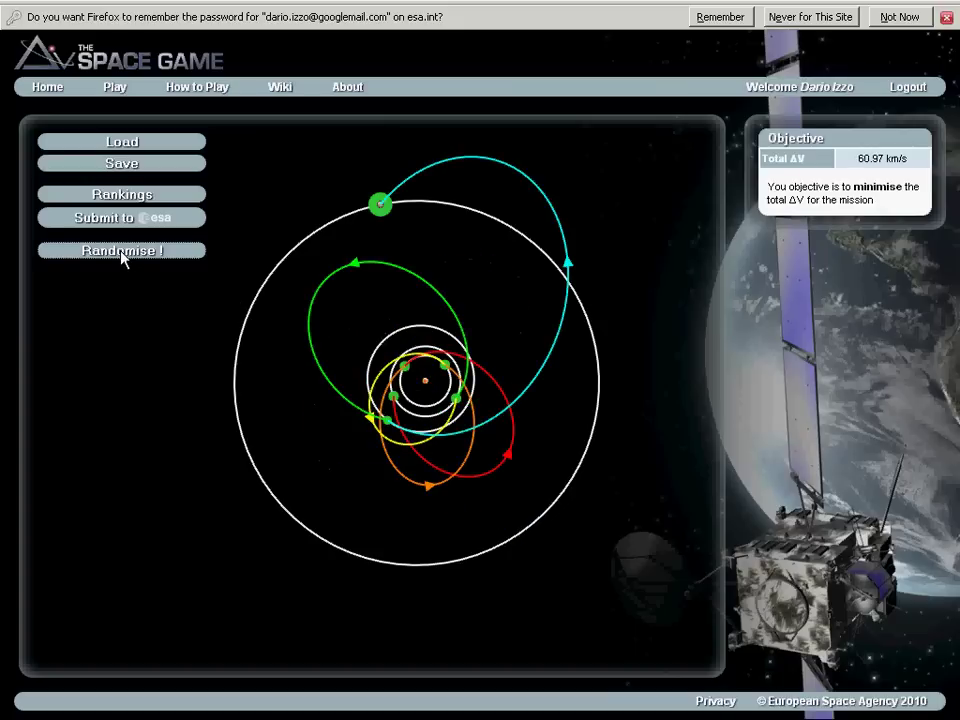
pyautogui.click(122, 251)
pyautogui.click(122, 251)
pyautogui.click(121, 254)
pyautogui.click(121, 254)
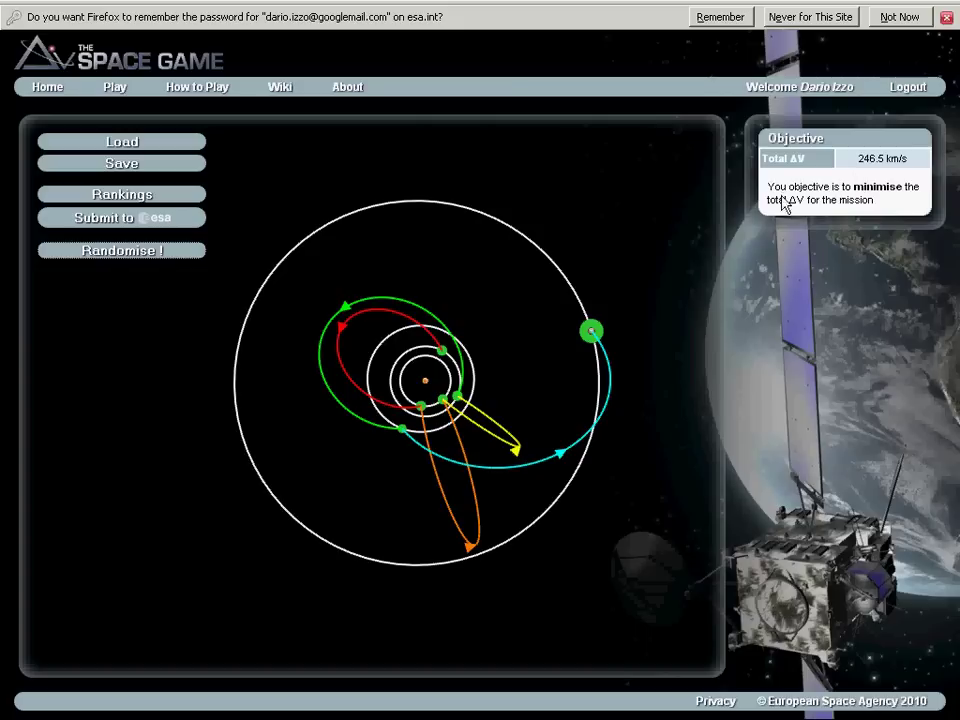
pyautogui.click(113, 254)
pyautogui.click(113, 254)
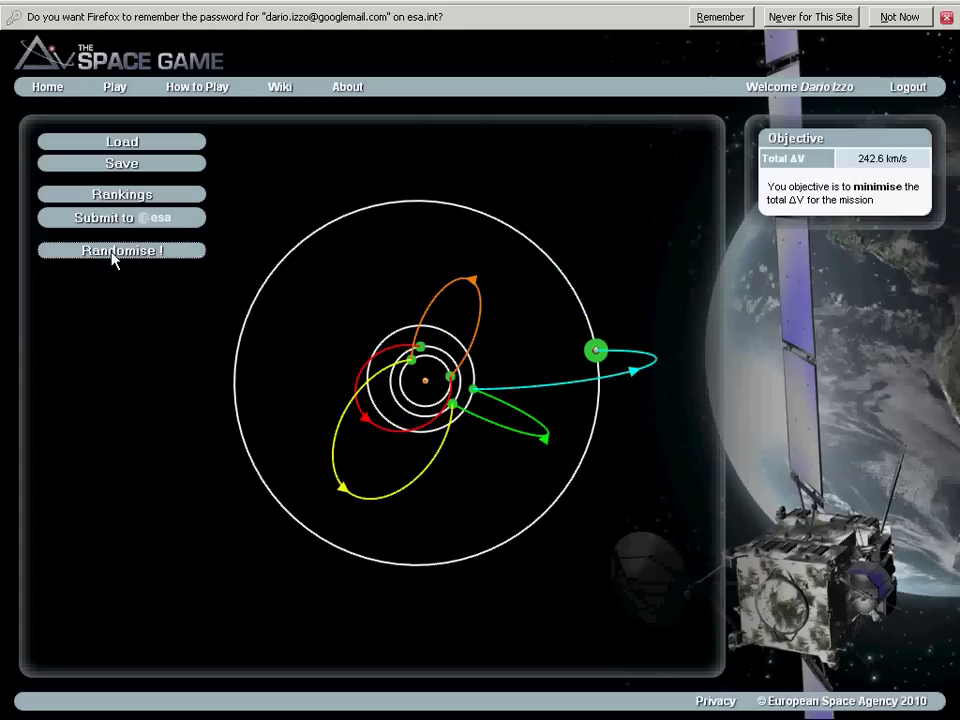
pyautogui.click(113, 254)
pyautogui.click(113, 254)
pyautogui.click(113, 254)
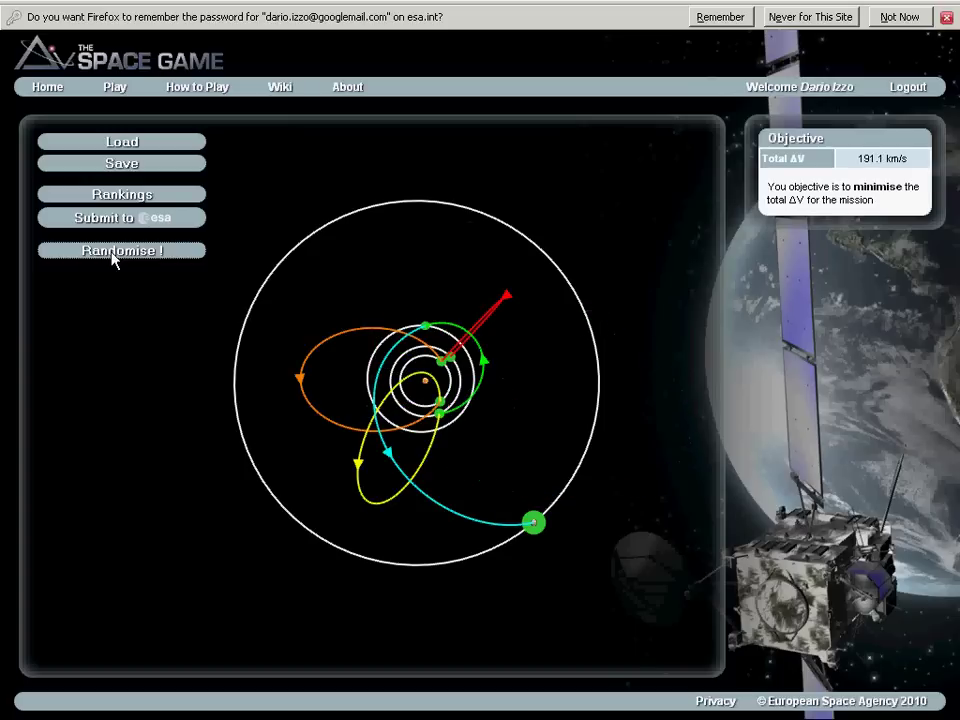
pyautogui.click(113, 254)
pyautogui.click(113, 254)
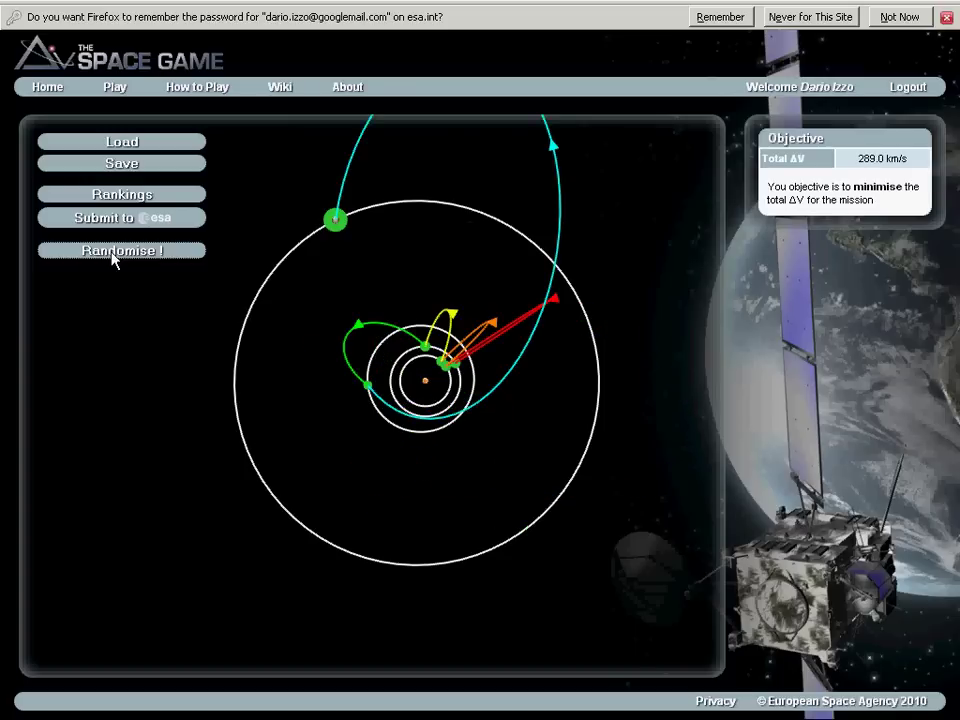
pyautogui.click(113, 254)
pyautogui.click(113, 254)
pyautogui.click(113, 254)
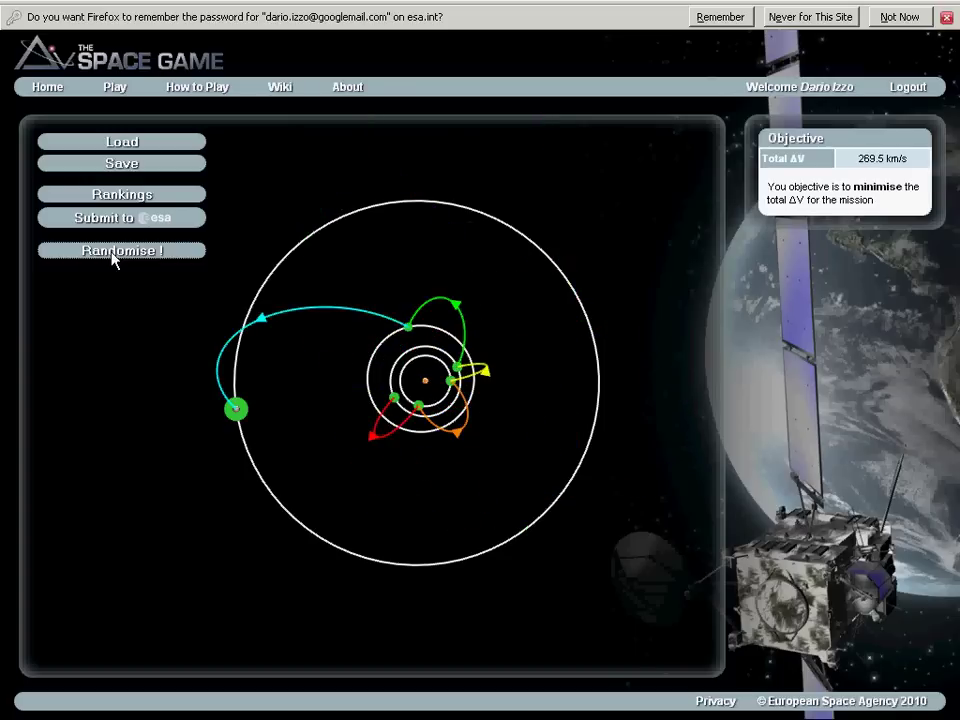
pyautogui.click(113, 254)
pyautogui.click(113, 254)
pyautogui.click(113, 254)
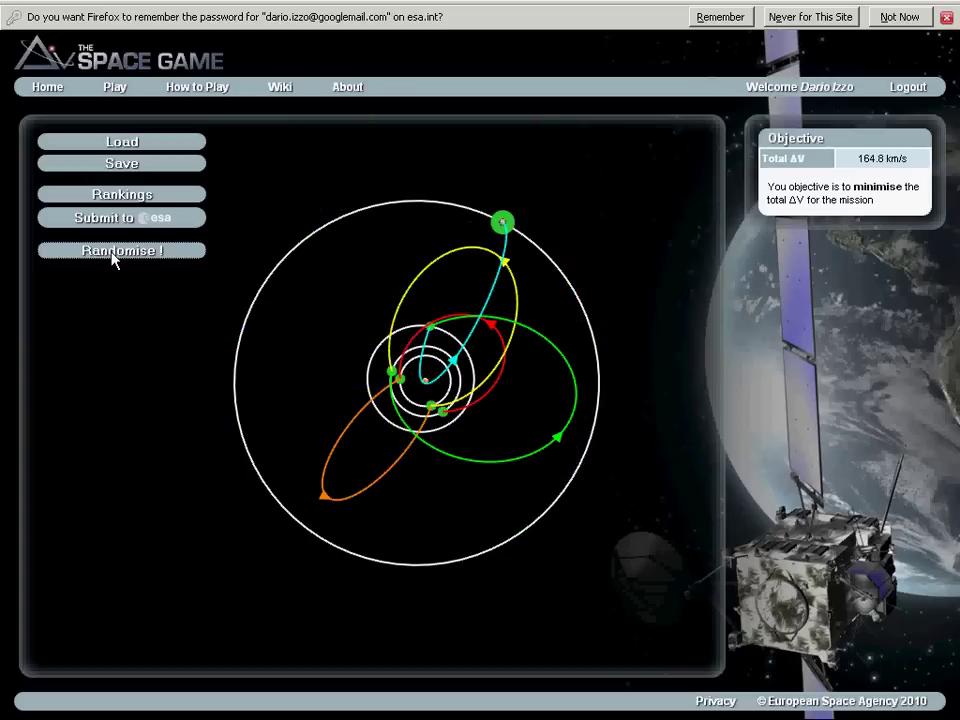
pyautogui.click(113, 254)
pyautogui.click(113, 254)
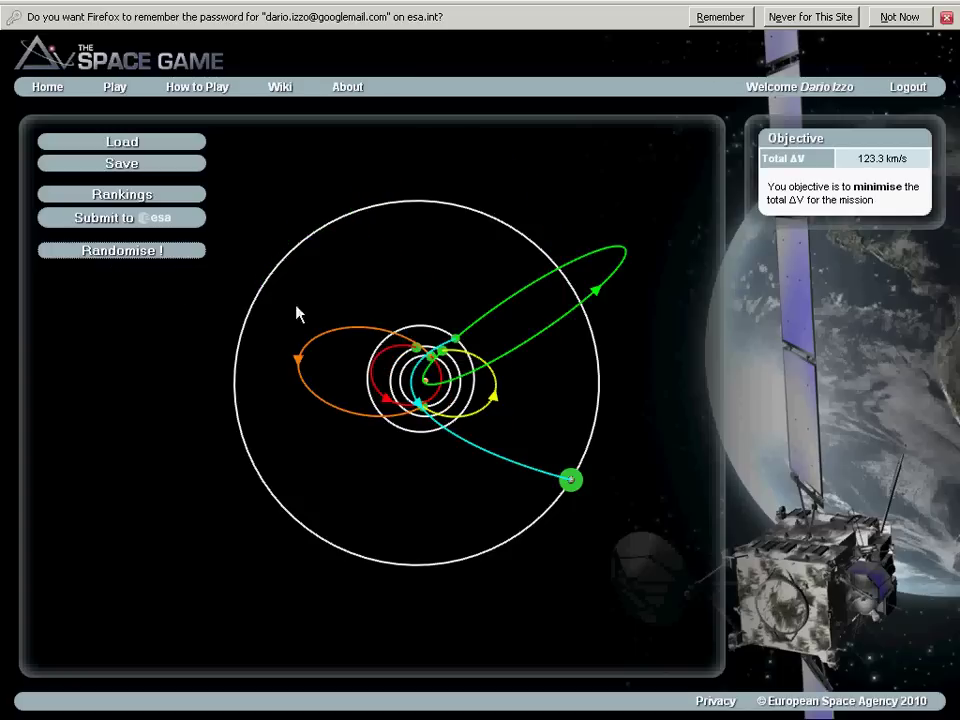
# Drag the Jupiter arrival along its orbit to fine-tune its date and lower total ΔV.
pyautogui.moveTo(574, 484)
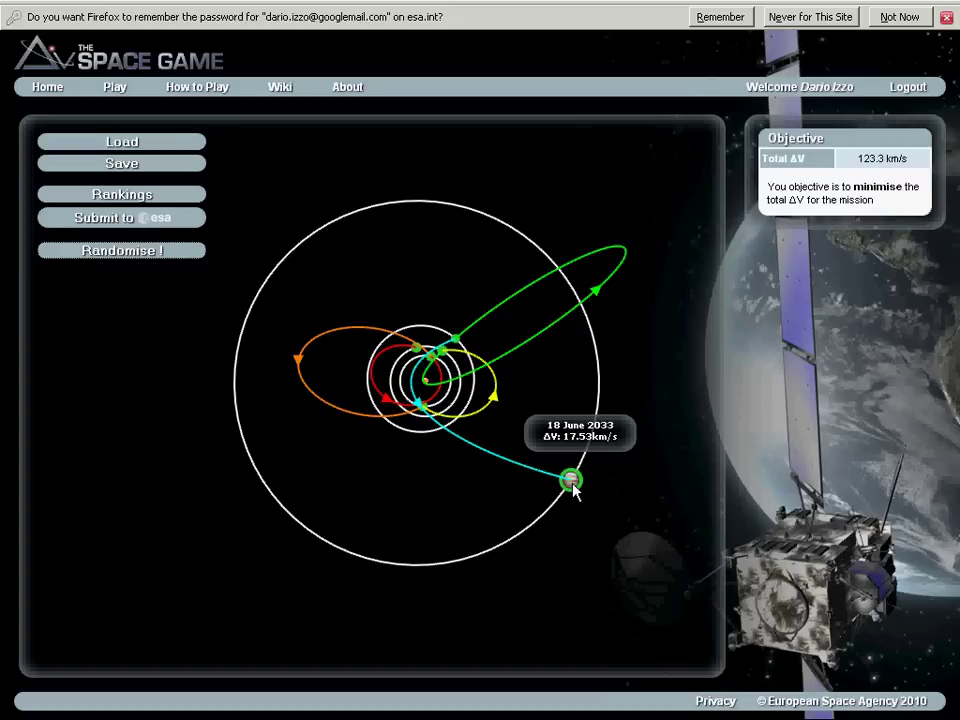
pyautogui.moveTo(574, 484); pyautogui.dragTo(517, 531)
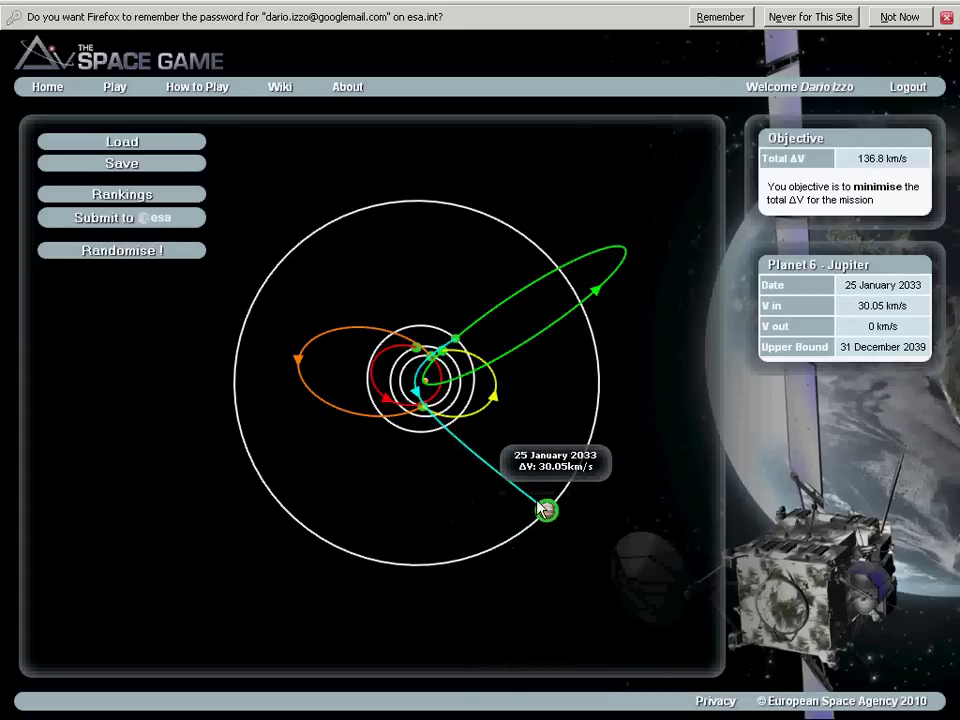
pyautogui.moveTo(541, 508)
pyautogui.mouseDown()
pyautogui.moveTo(567, 465)
pyautogui.moveTo(567, 430)
pyautogui.moveTo(590, 416)
pyautogui.moveTo(594, 375)
pyautogui.mouseUp()
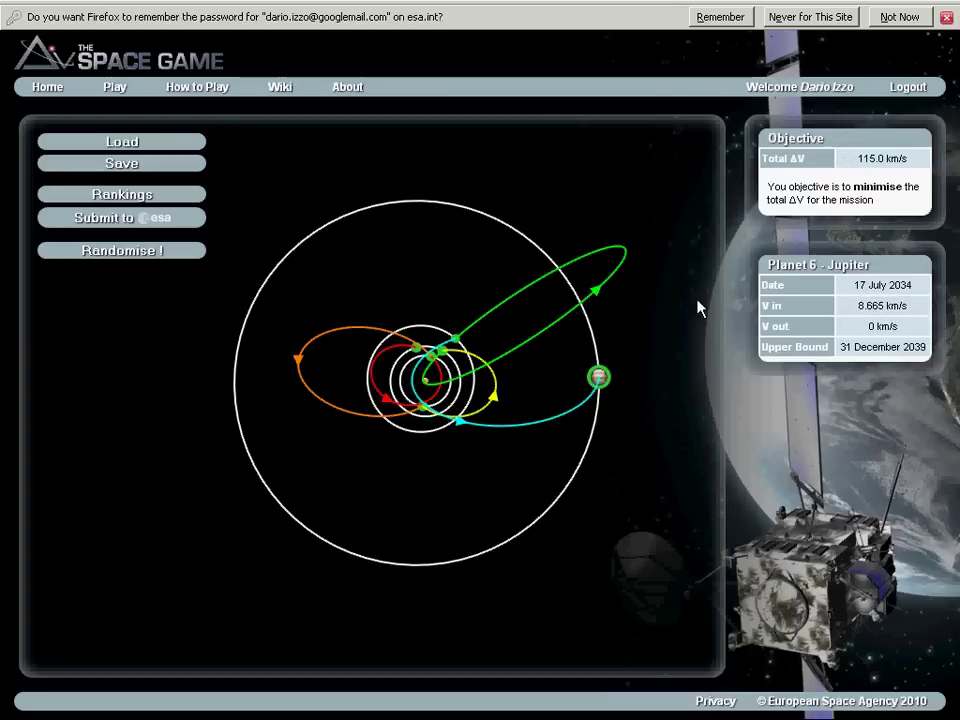
pyautogui.moveTo(595, 381)
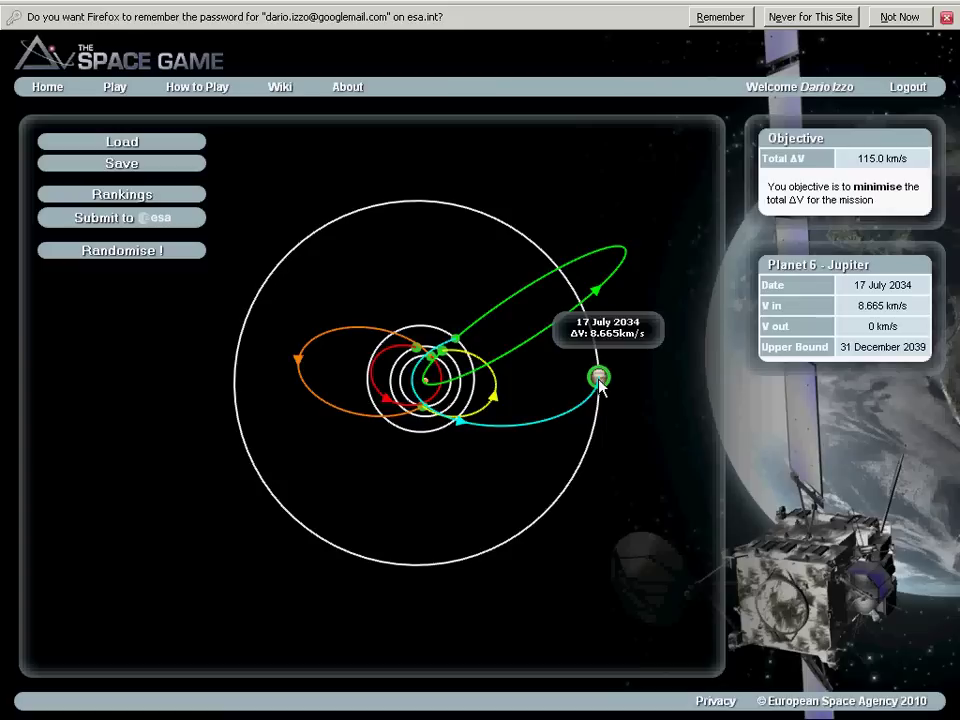
pyautogui.moveTo(599, 385)
pyautogui.mouseDown()
pyautogui.moveTo(580, 300)
pyautogui.moveTo(597, 355)
pyautogui.moveTo(594, 425)
pyautogui.moveTo(598, 398)
pyautogui.mouseUp()
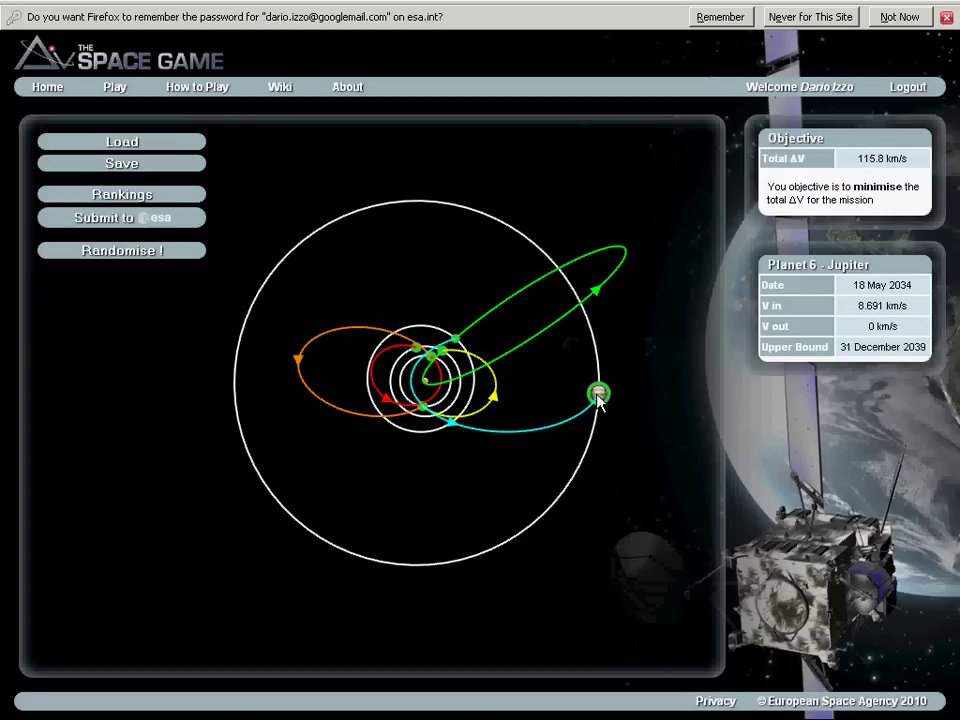
# Move the Mars flyby later in 2032, leaving total ΔV at 157.9 km/s.
pyautogui.moveTo(461, 347)
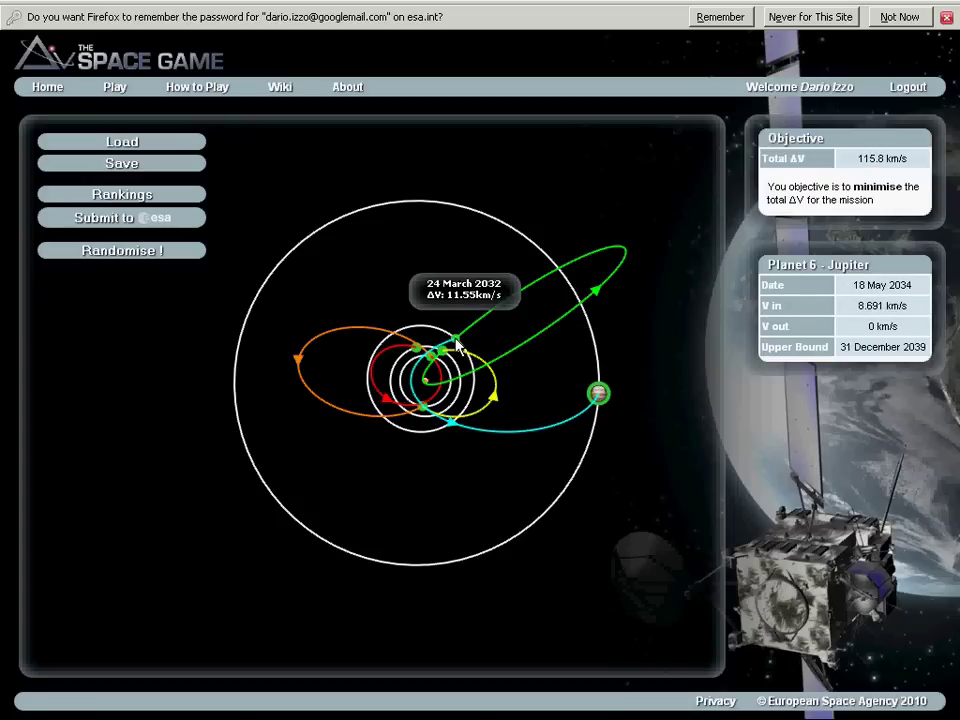
pyautogui.moveTo(458, 345); pyautogui.dragTo(461, 373)
pyautogui.moveTo(445, 361)
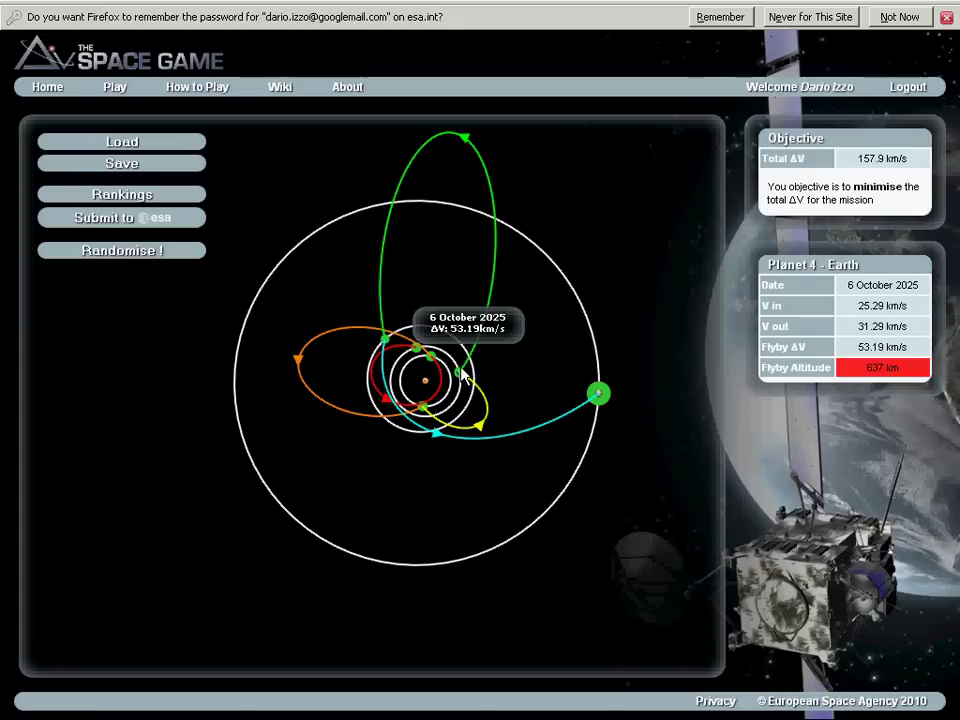
# Zoom in on the inner orbits and settle the Earth flyby on 18 October 2025.
pyautogui.scroll(5, 462, 375)
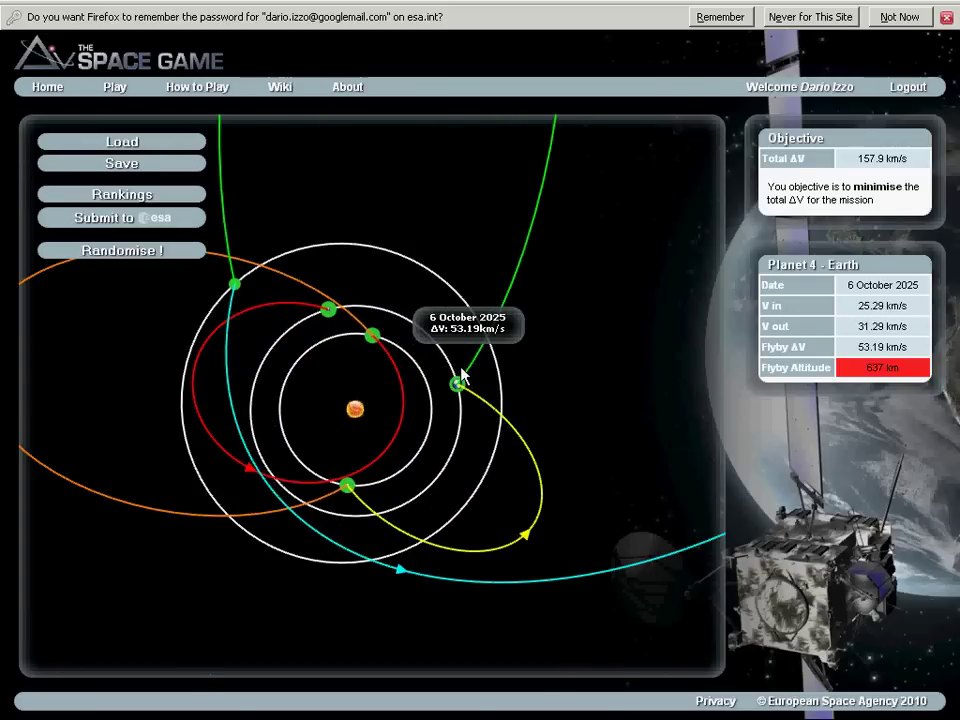
pyautogui.scroll(2, 462, 375)
pyautogui.moveTo(462, 375); pyautogui.dragTo(488, 347)
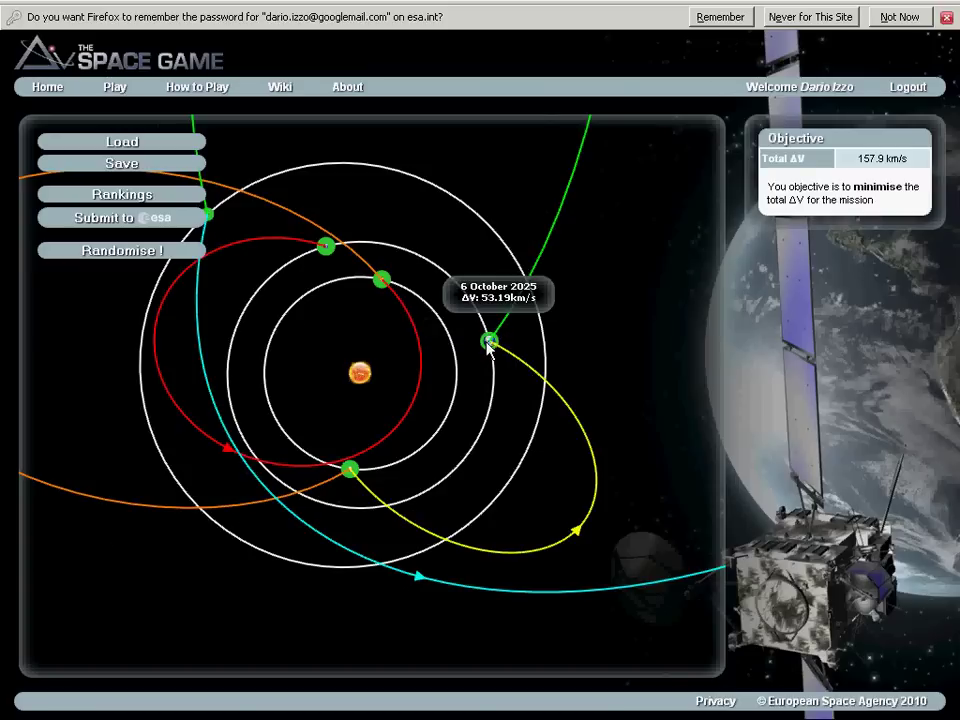
pyautogui.moveTo(488, 345); pyautogui.dragTo(318, 290)
pyautogui.moveTo(433, 283); pyautogui.dragTo(482, 328)
# Move Venus to 14 August 2024, launch to 16 October 2020, Venus encounter to 13 February 2022.
pyautogui.moveTo(350, 469); pyautogui.dragTo(268, 392)
pyautogui.moveTo(324, 246); pyautogui.dragTo(491, 396)
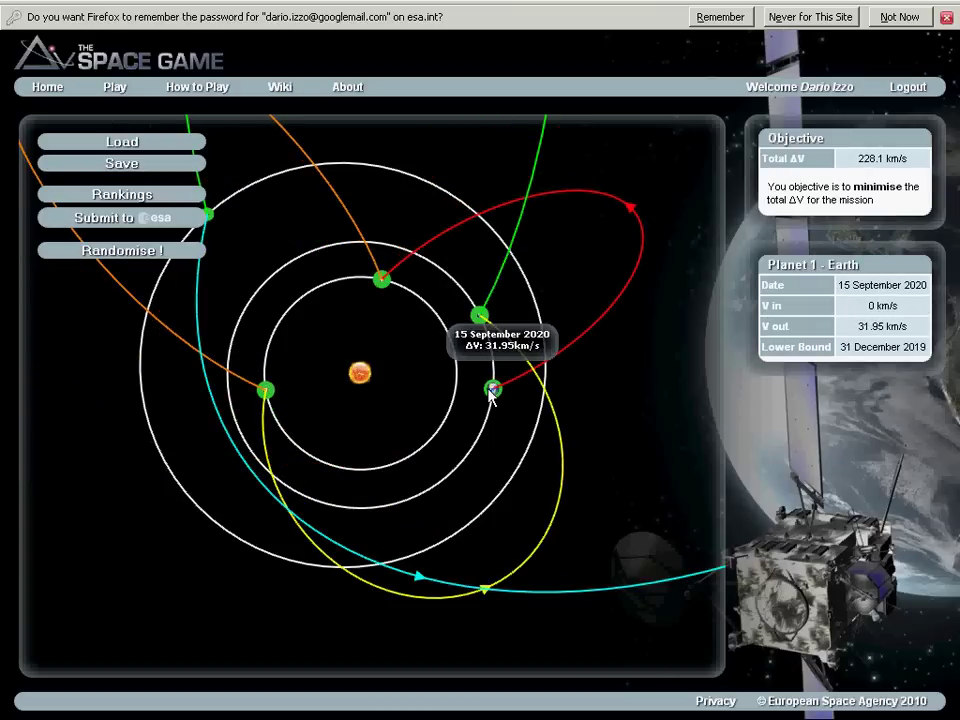
pyautogui.moveTo(390, 289); pyautogui.dragTo(410, 465)
pyautogui.moveTo(493, 395)
# Retime the Earth flyby to 16 January 2026 and the Mars flyby, reaching 51.60 km/s total ΔV.
pyautogui.moveTo(321, 246); pyautogui.dragTo(461, 290)
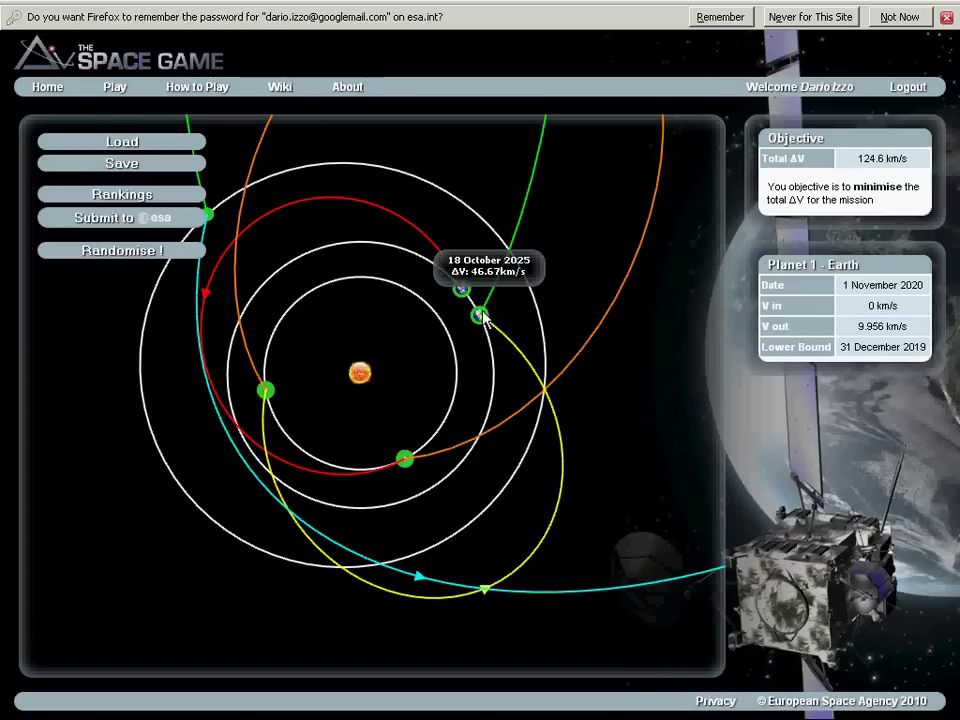
pyautogui.moveTo(480, 315); pyautogui.dragTo(305, 265)
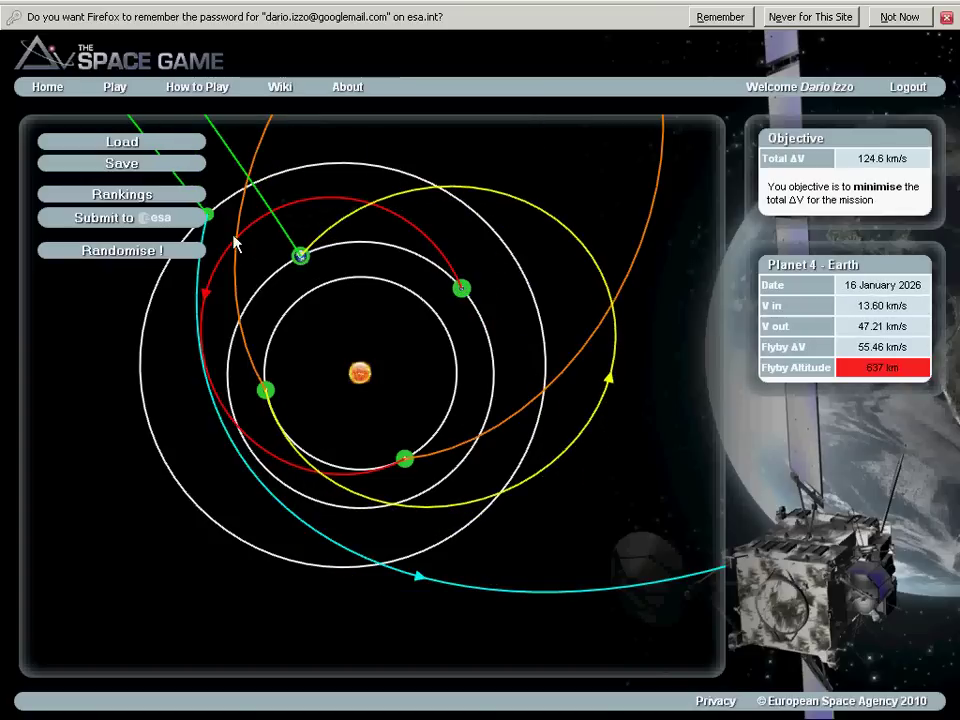
pyautogui.moveTo(206, 216); pyautogui.dragTo(447, 258)
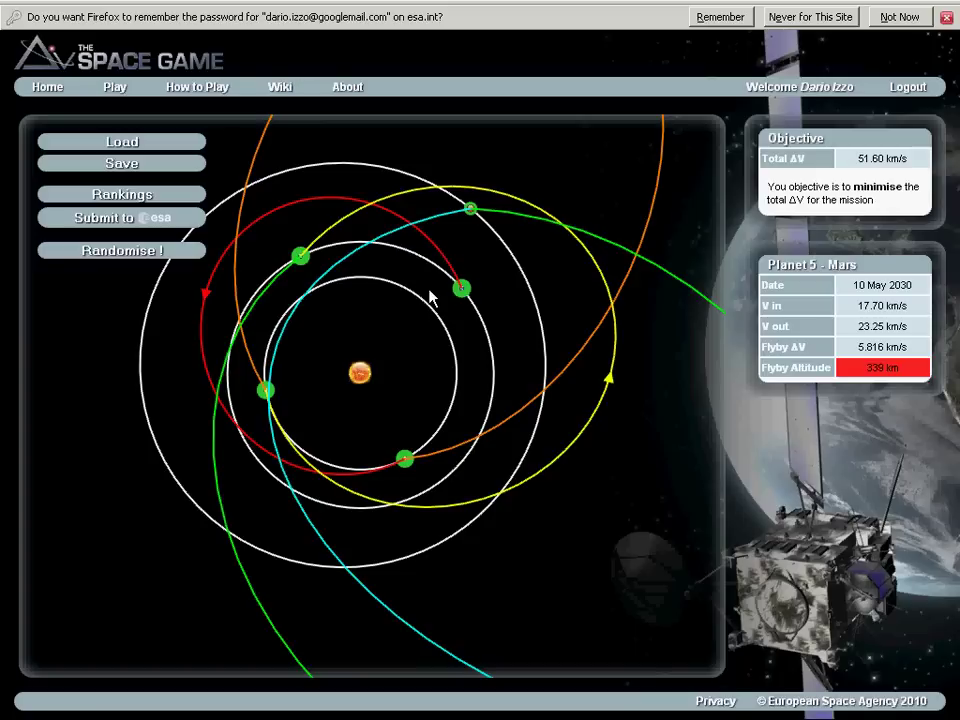
# Drag the Jupiter arrival back to 15 January 2033, cutting total ΔV to 43.04 km/s.
pyautogui.scroll(3, 425, 300)
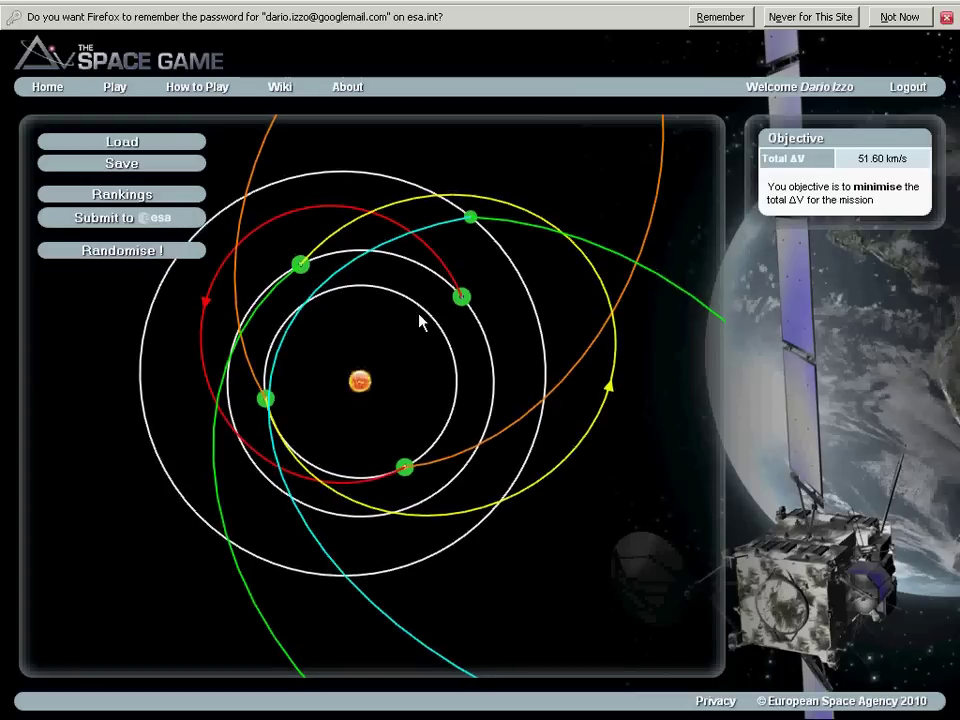
pyautogui.scroll(-5, 420, 320)
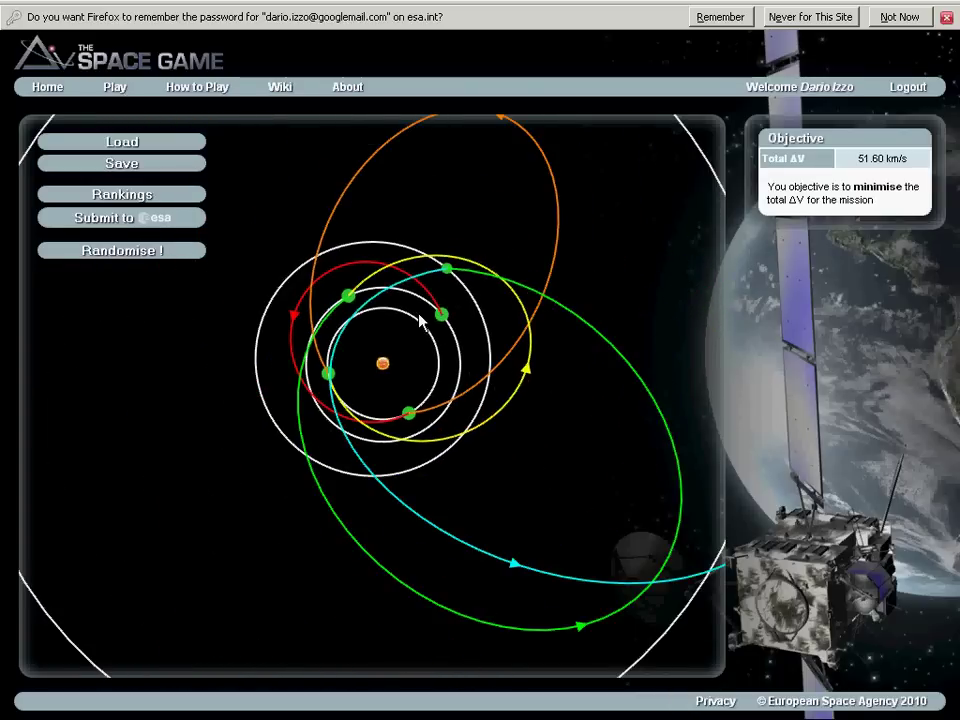
pyautogui.scroll(-2, 420, 318)
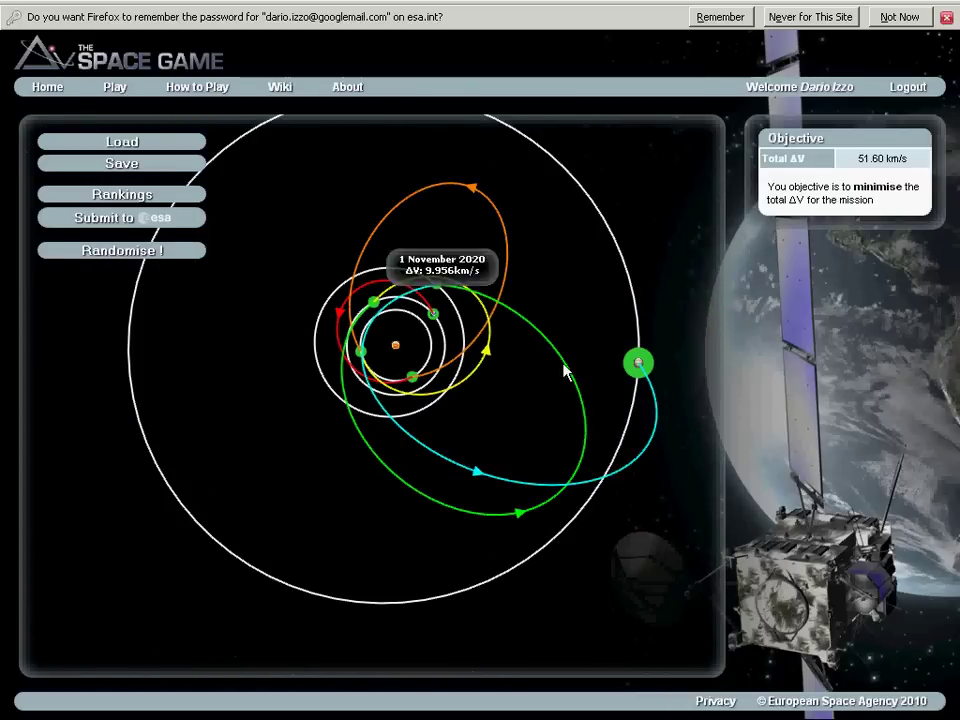
pyautogui.moveTo(640, 369)
pyautogui.moveTo(640, 369); pyautogui.dragTo(557, 528)
pyautogui.scroll(1, 471, 450)
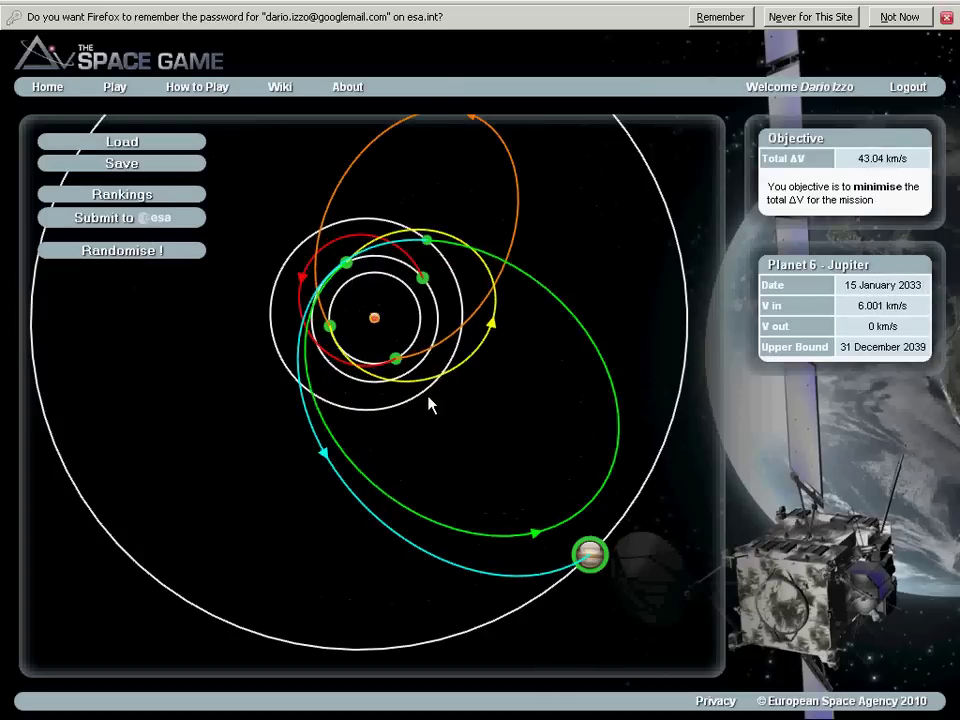
pyautogui.scroll(-1, 432, 407)
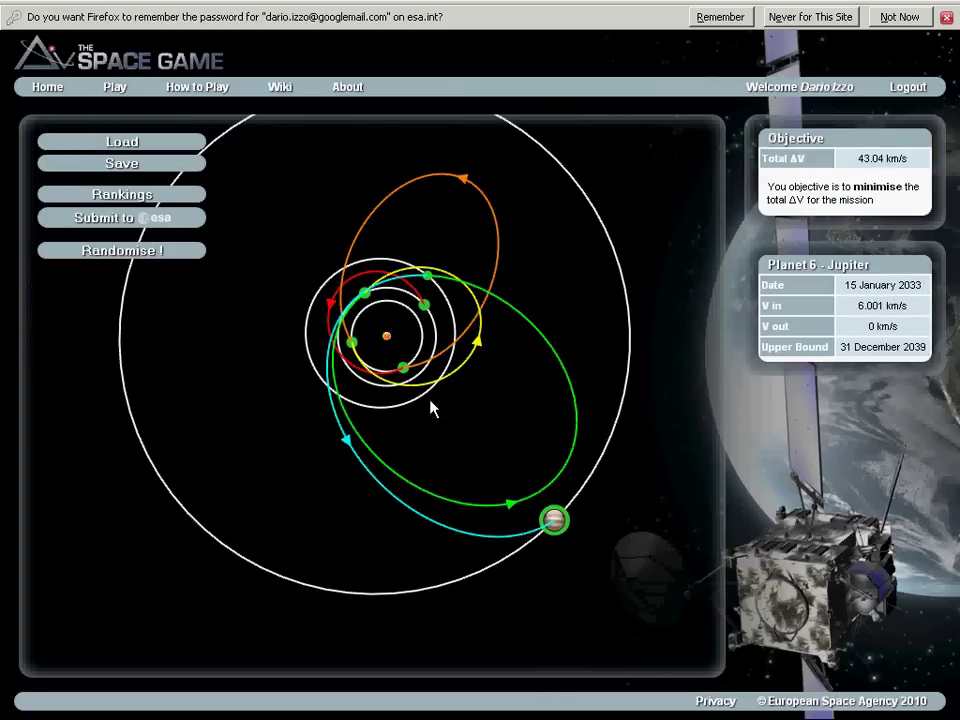
pyautogui.click(108, 218)
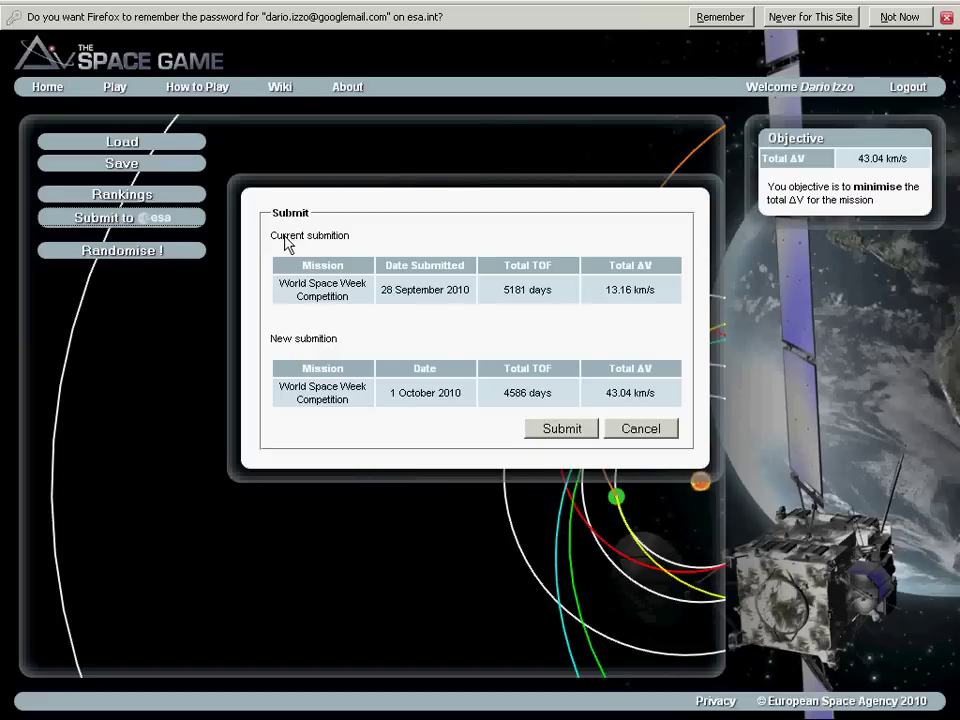
pyautogui.moveTo(284, 237); pyautogui.dragTo(322, 239)
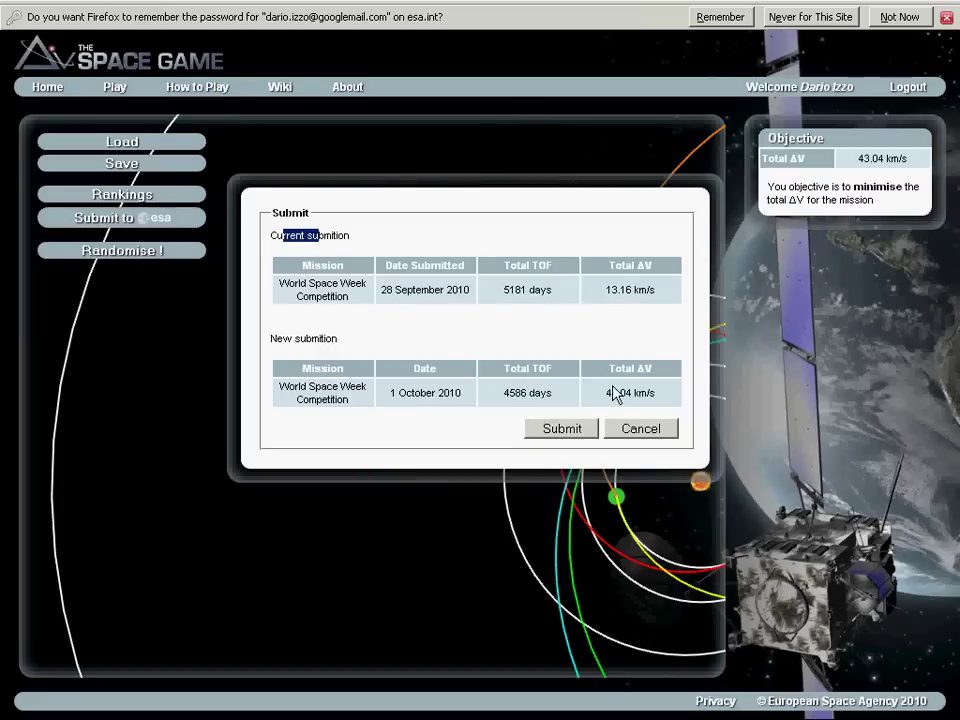
pyautogui.click(639, 428)
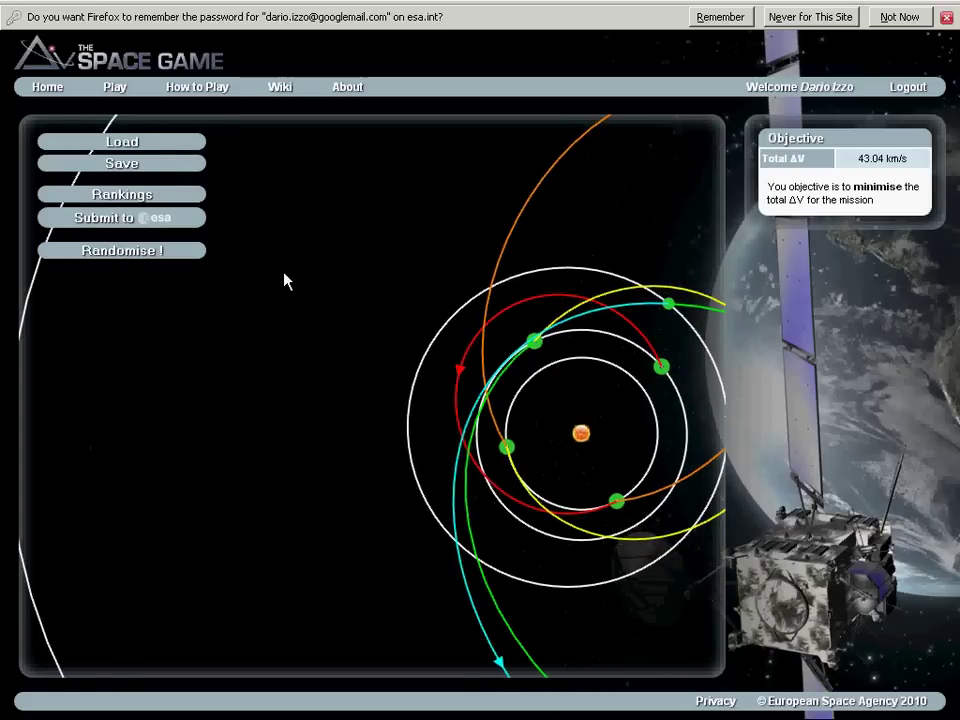
# Save the trajectory into the first empty slot and dismiss the success message.
pyautogui.click(122, 171)
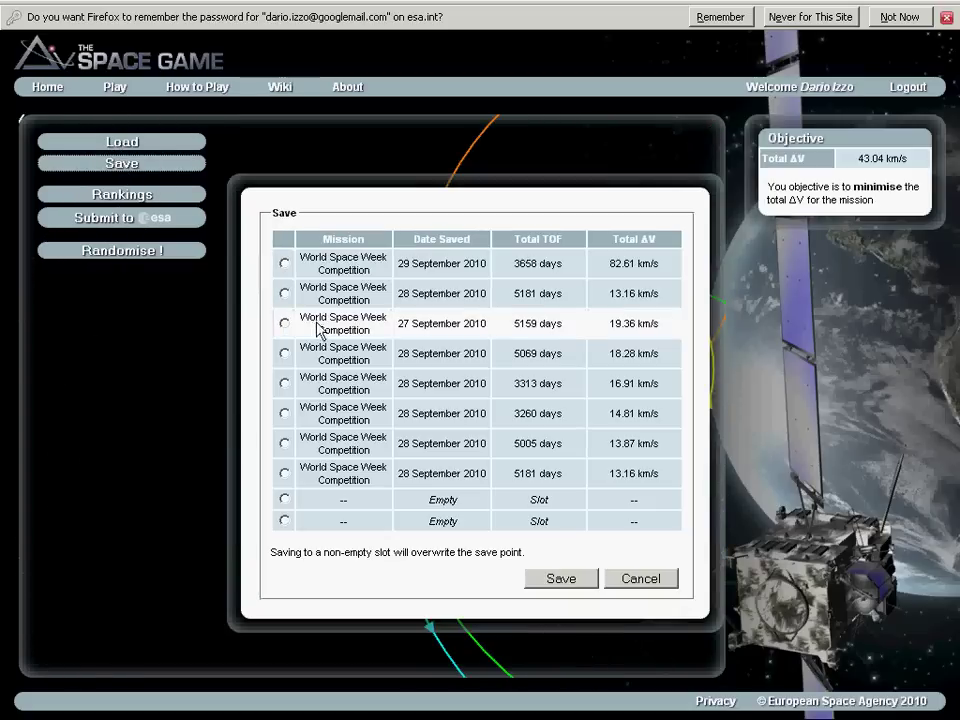
pyautogui.click(285, 500)
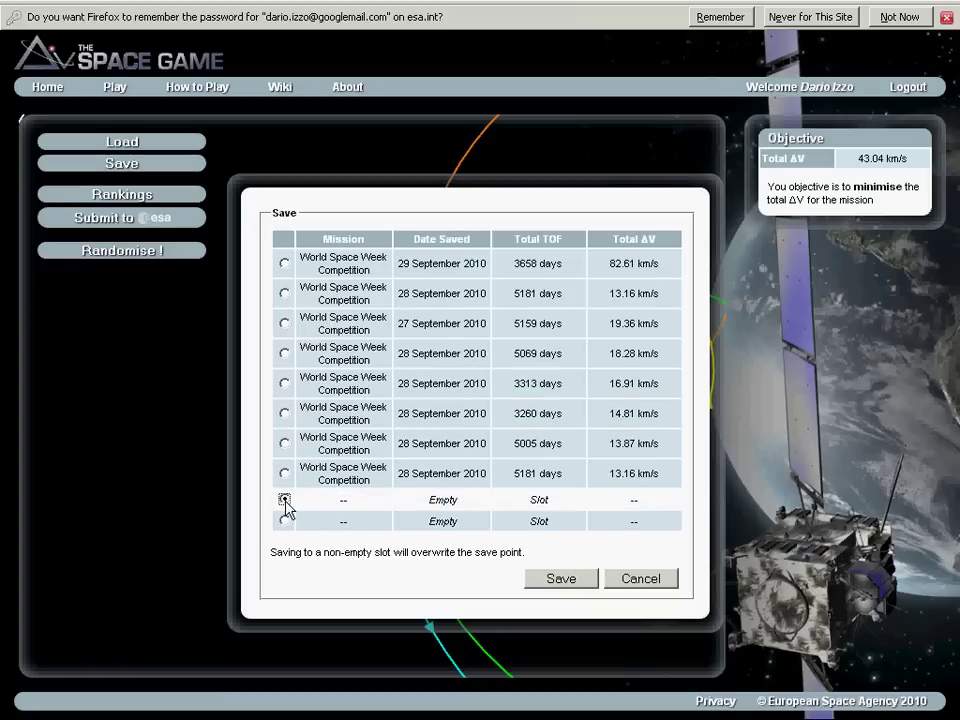
pyautogui.click(557, 585)
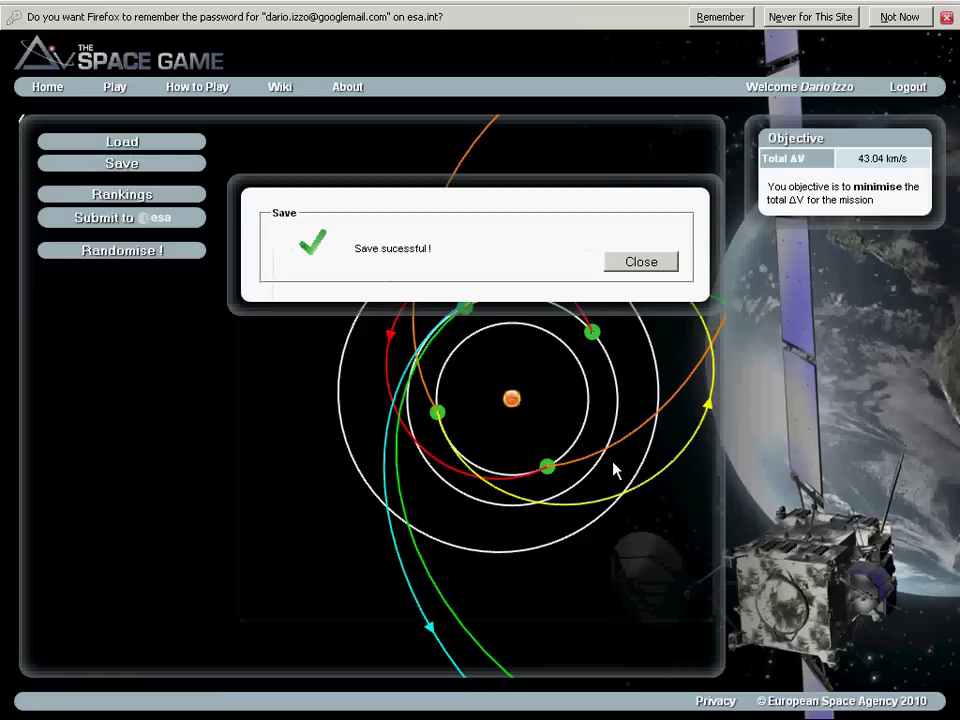
pyautogui.click(656, 264)
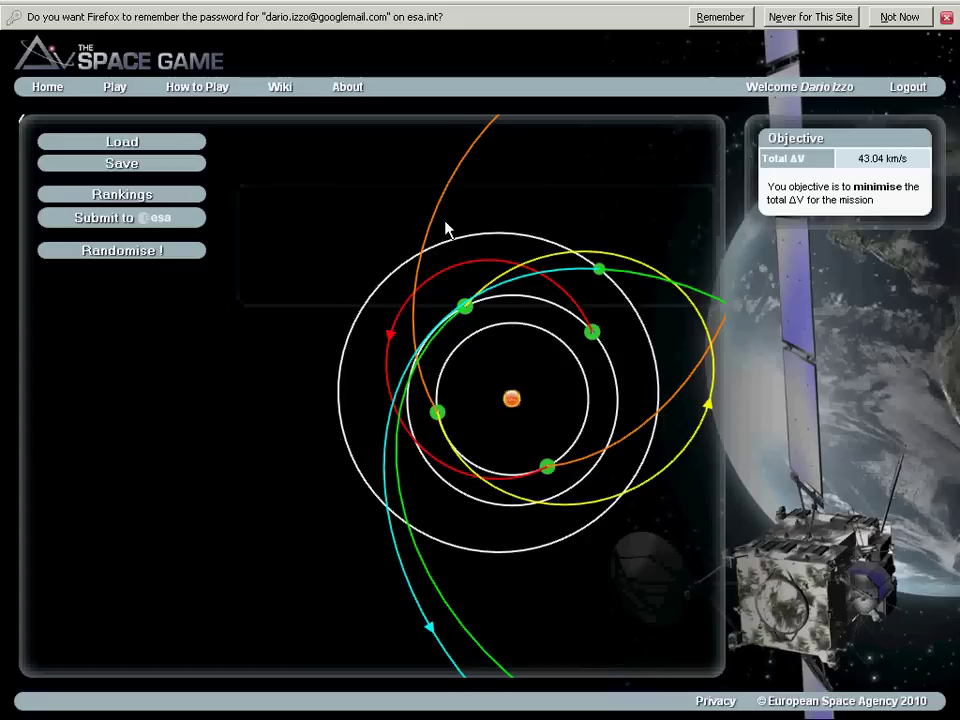
# Load the saved 1 October 2010 solution (4586 days, 43.04 km/s).
pyautogui.click(115, 145)
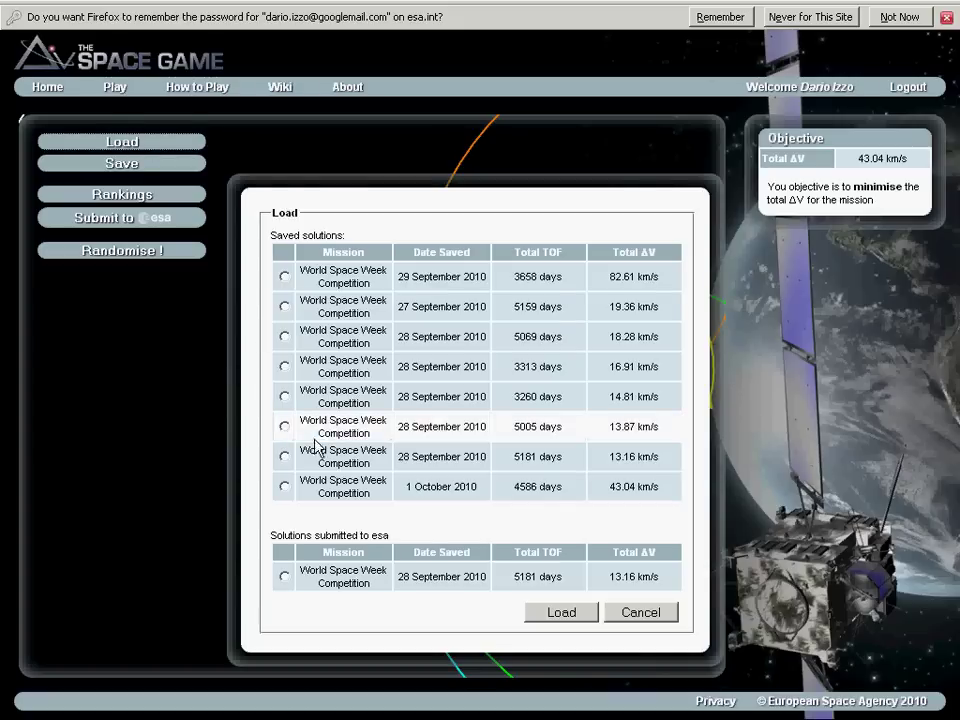
pyautogui.click(285, 486)
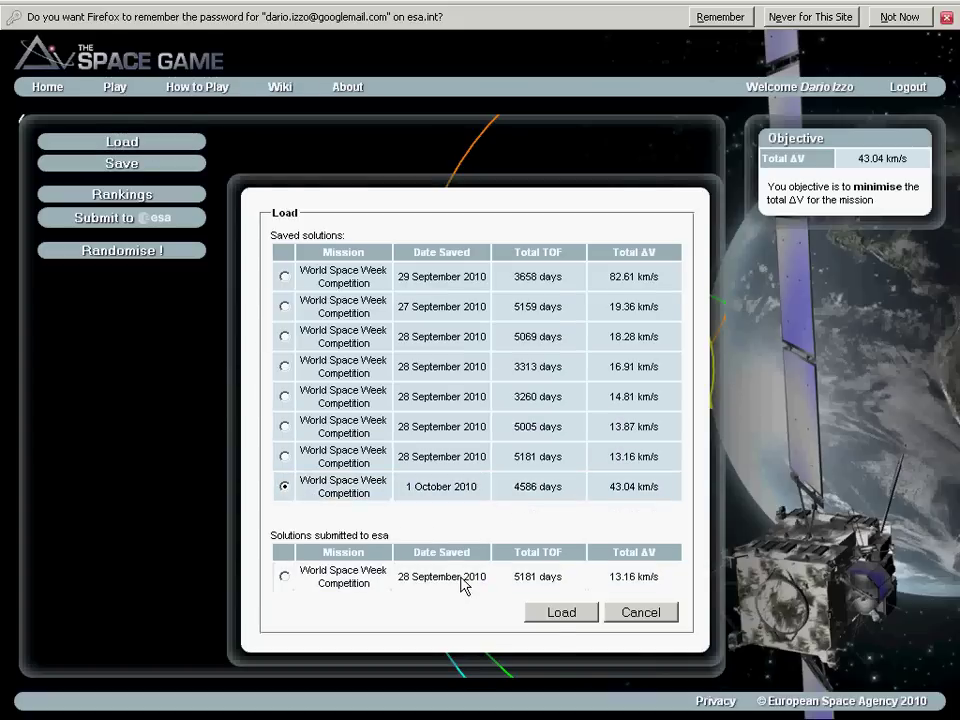
pyautogui.click(556, 614)
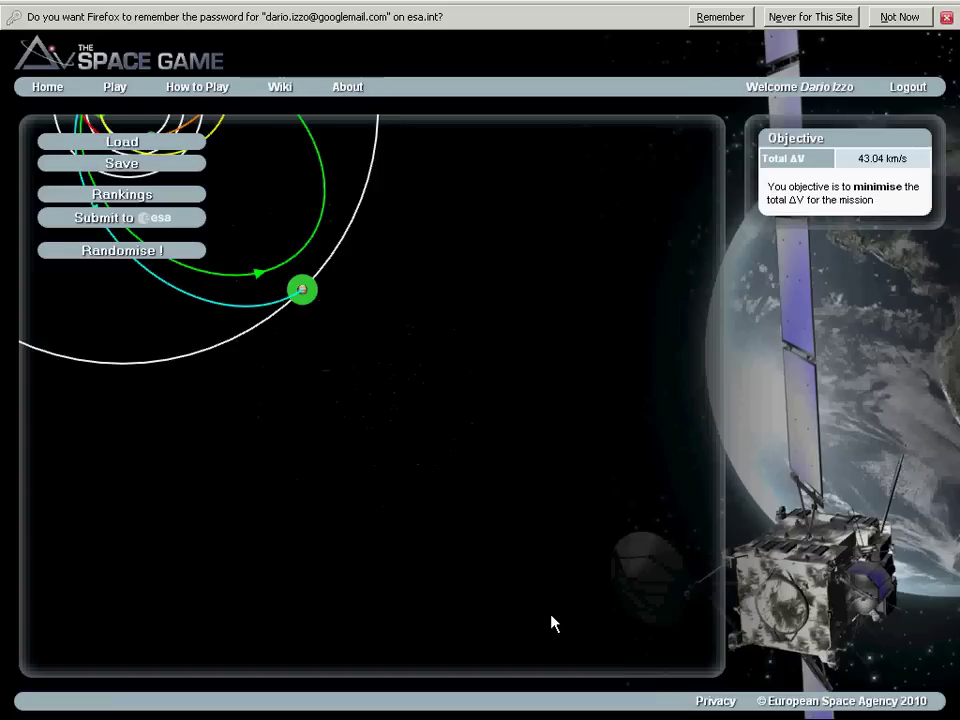
# Pan and zoom the orbit canvas so the whole reloaded system, out to Jupiter's orbit, sits centred.
pyautogui.moveTo(407, 381)
pyautogui.mouseDown()
pyautogui.moveTo(546, 461)
pyautogui.moveTo(604, 518)
pyautogui.moveTo(619, 567)
pyautogui.mouseUp()
pyautogui.scroll(2, 619, 567)
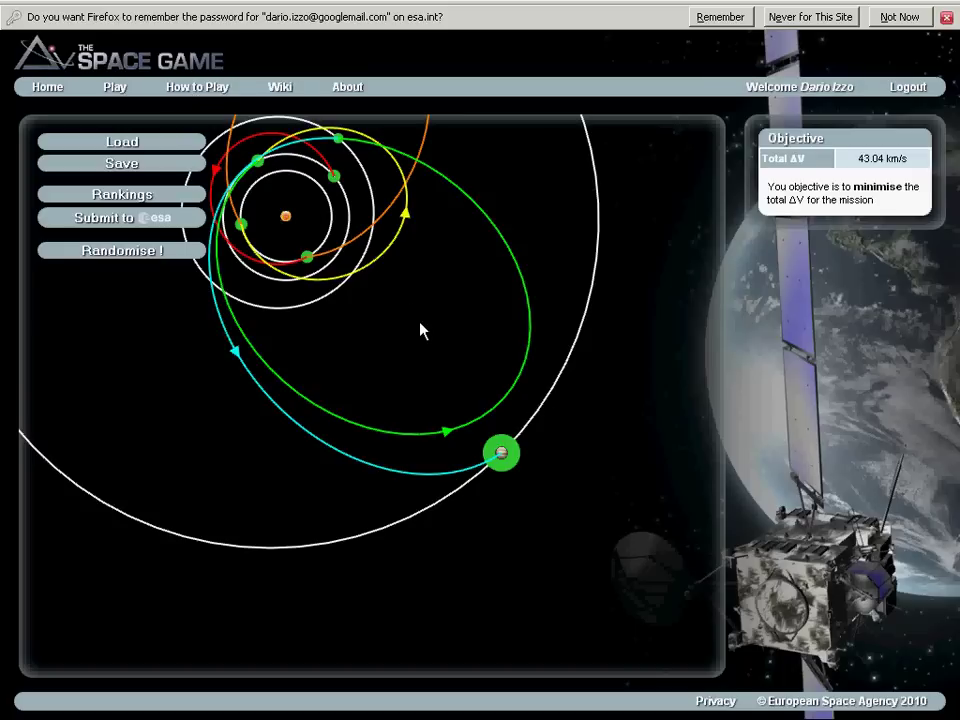
pyautogui.scroll(-5, 594, 416)
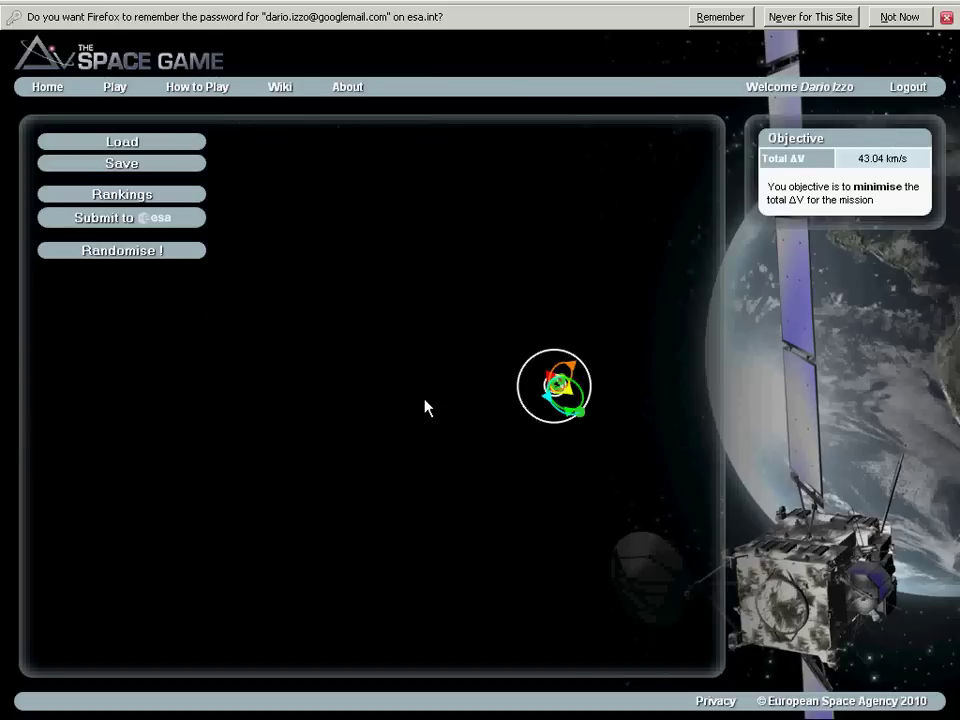
pyautogui.moveTo(423, 400); pyautogui.dragTo(253, 448)
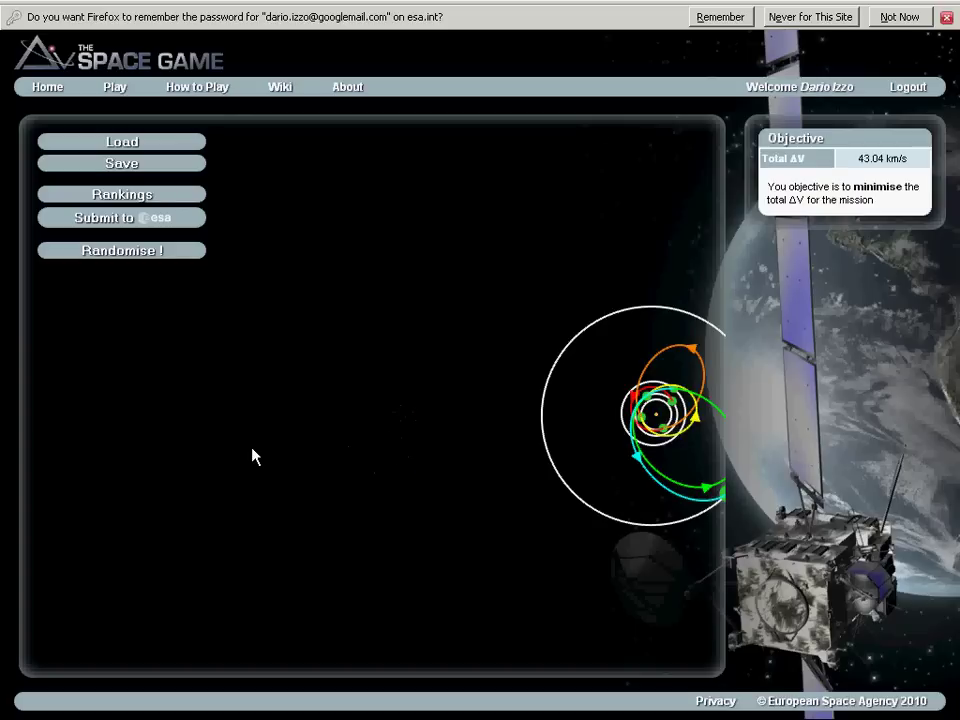
pyautogui.moveTo(364, 439); pyautogui.dragTo(204, 437)
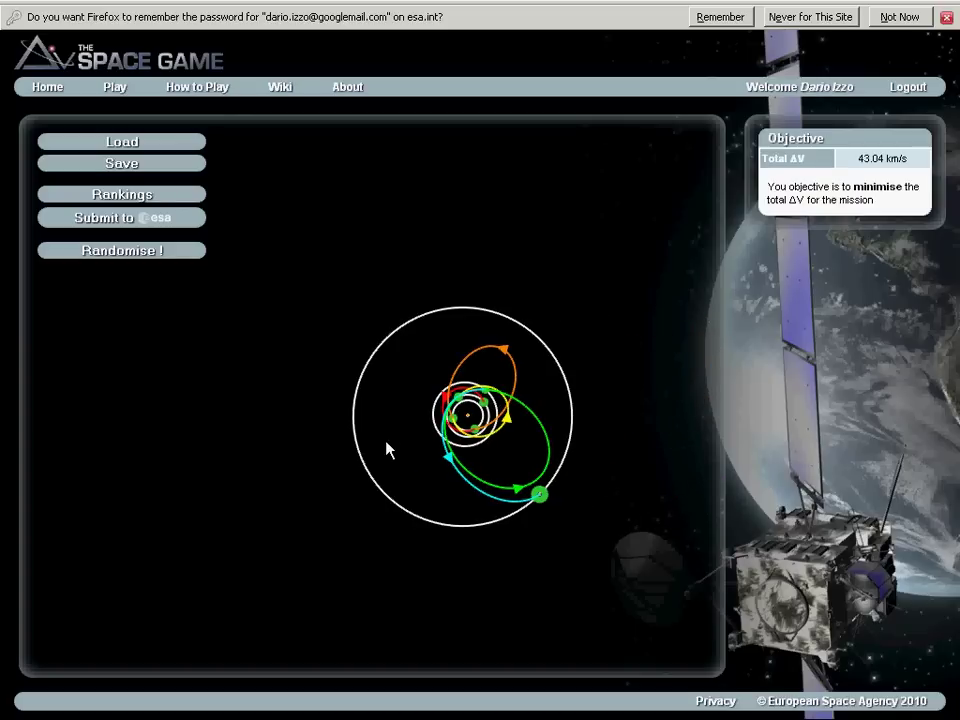
pyautogui.scroll(3, 388, 448)
pyautogui.moveTo(437, 444); pyautogui.dragTo(270, 455)
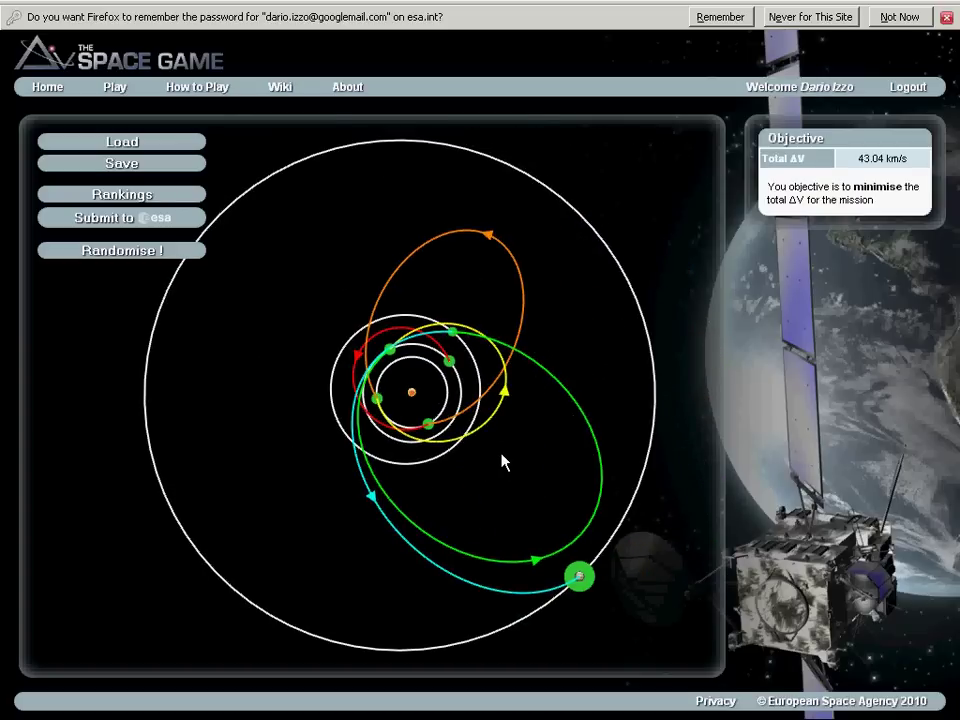
# Show the Leg 2 Venus-to-Venus details: 1086 days, 0 revolutions, solution 1 of 9.
pyautogui.click(490, 242)
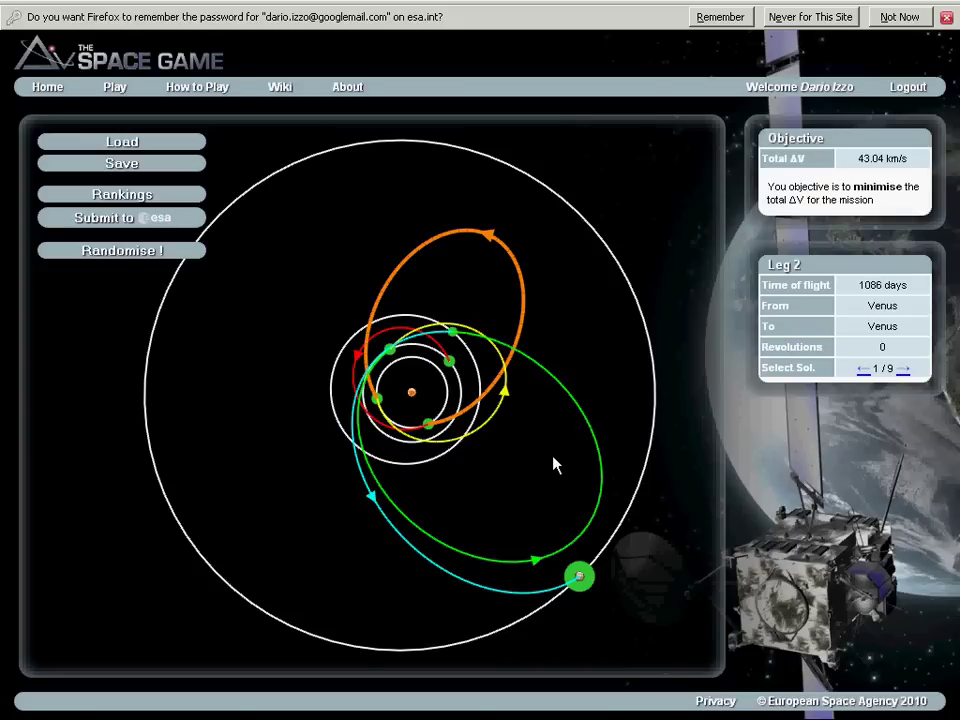
pyautogui.moveTo(432, 428)
pyautogui.moveTo(378, 401)
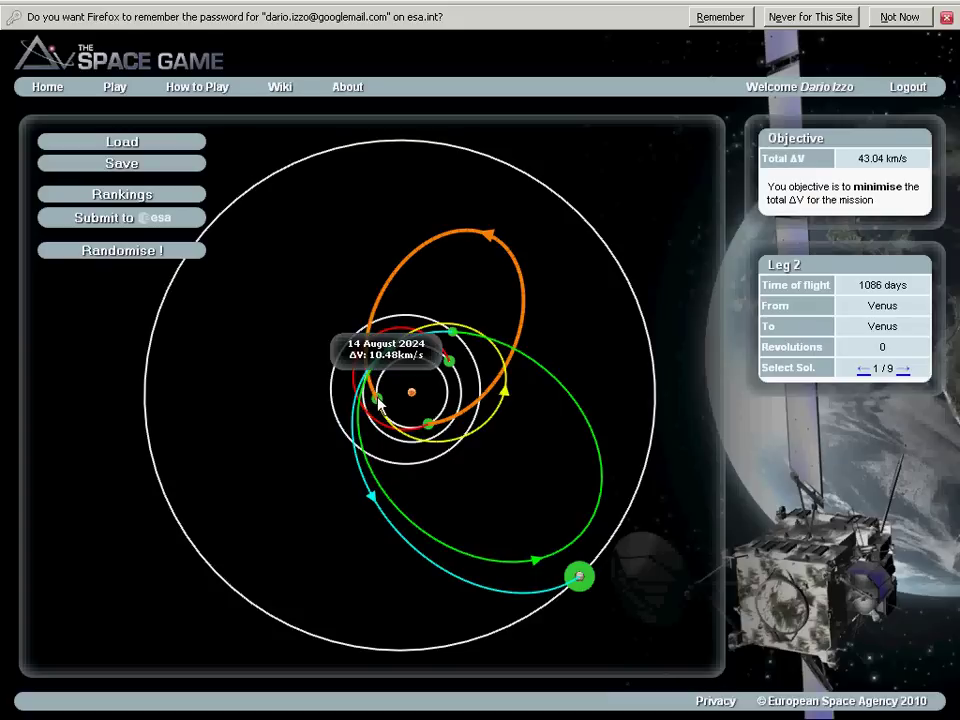
# Advance the Venus-to-Venus leg to solution 3 of 9, with one revolution, for 34.69 km/s total ΔV.
pyautogui.click(902, 369)
pyautogui.click(903, 369)
pyautogui.click(903, 369)
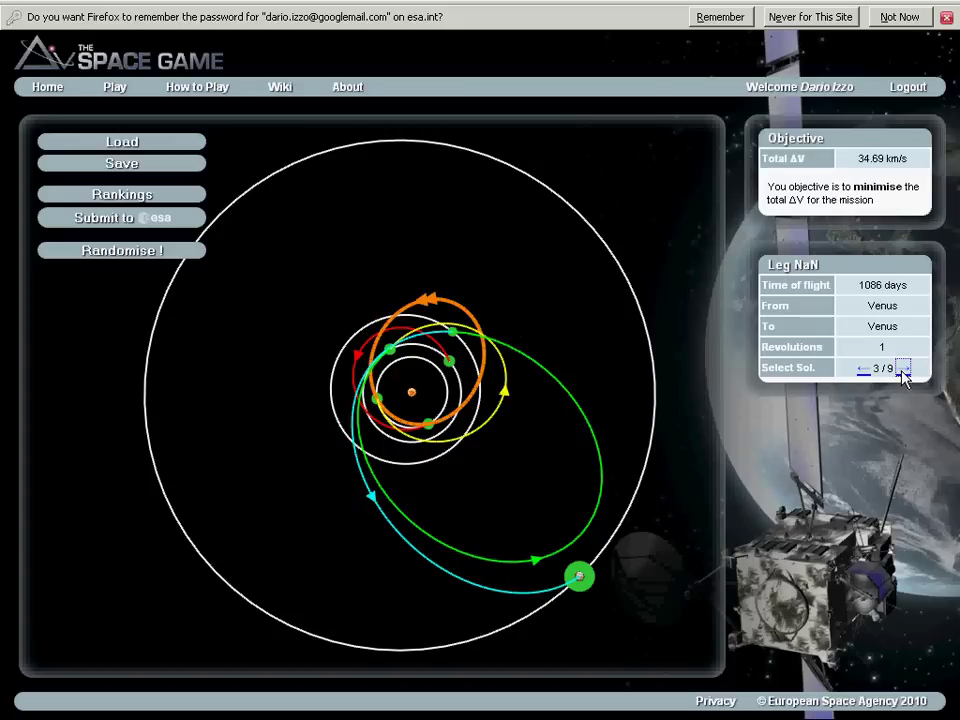